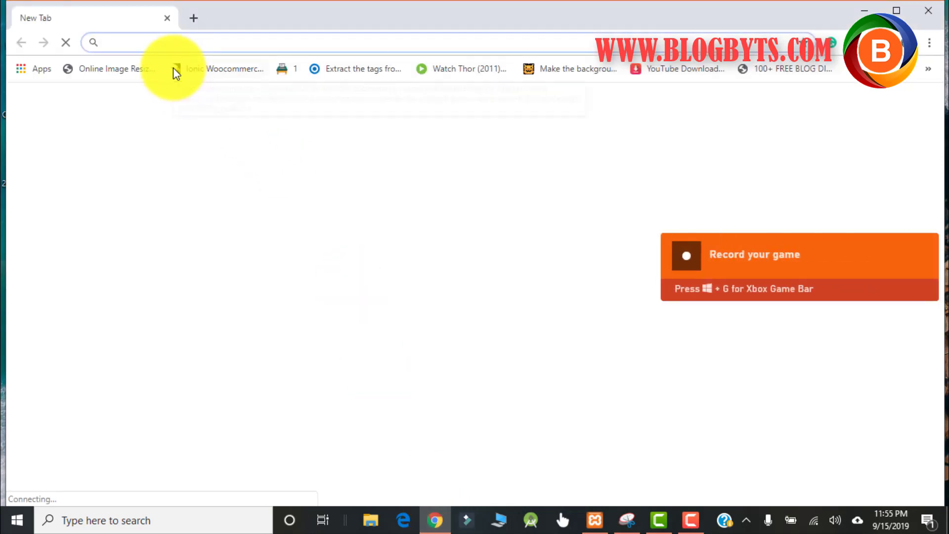
Search Google for site:riansclub.com and go to page 3 of the results
type("site:riansclub.com")
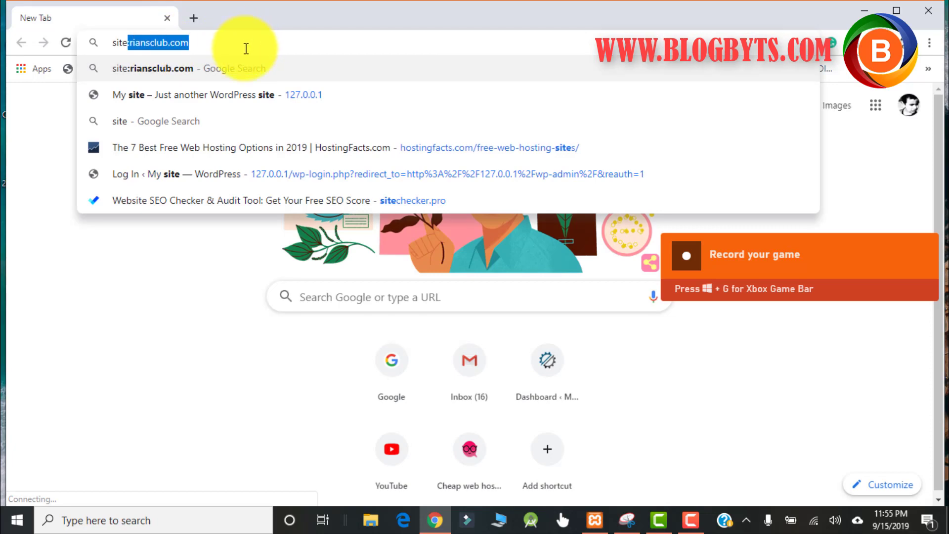
key("Return")
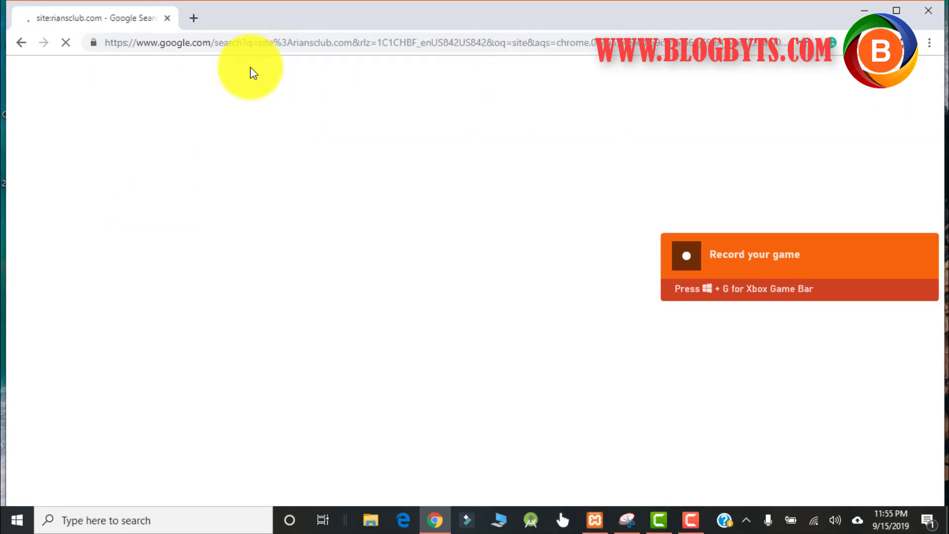
scroll(390, 282, "down", 10)
scroll(389, 276, "down", 3)
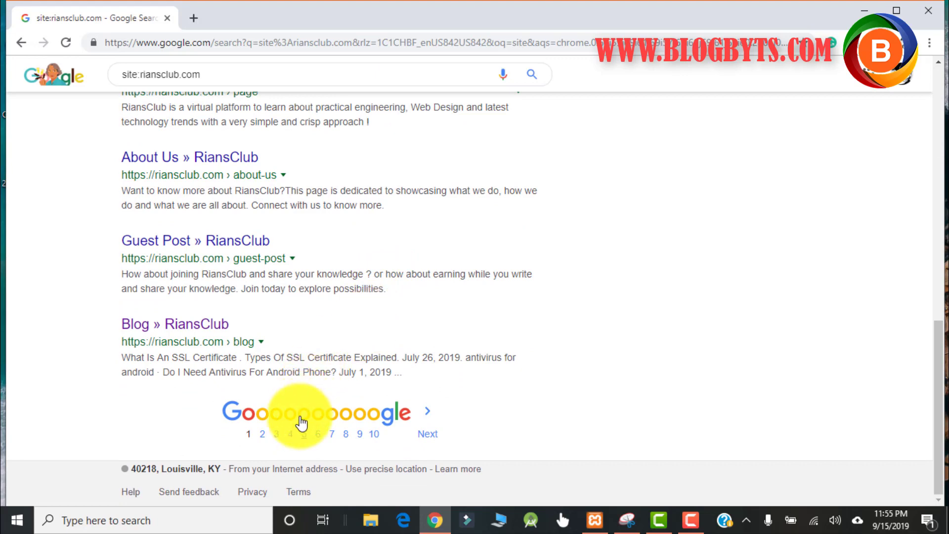
left_click(276, 435)
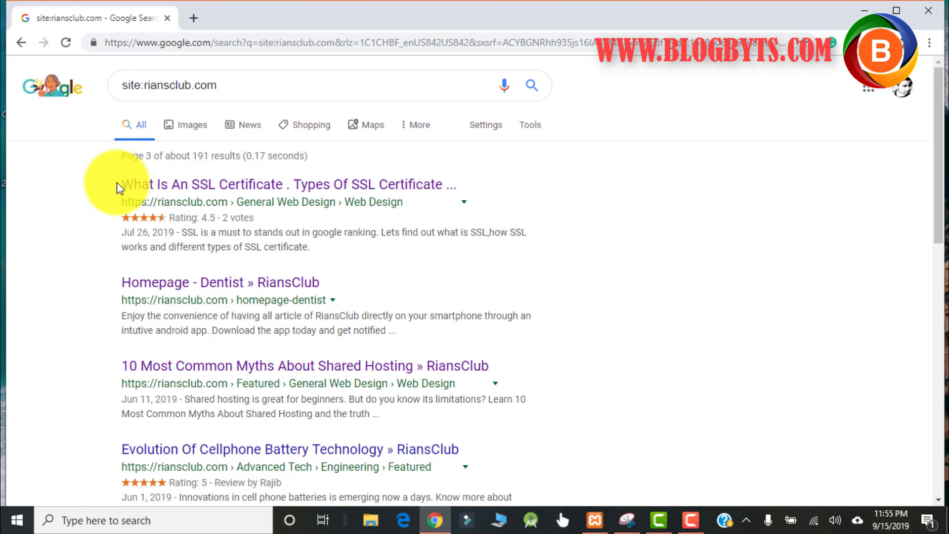
Highlight the first result's title and address on page 3, then deselect it
left_click_drag(117, 187, 463, 195)
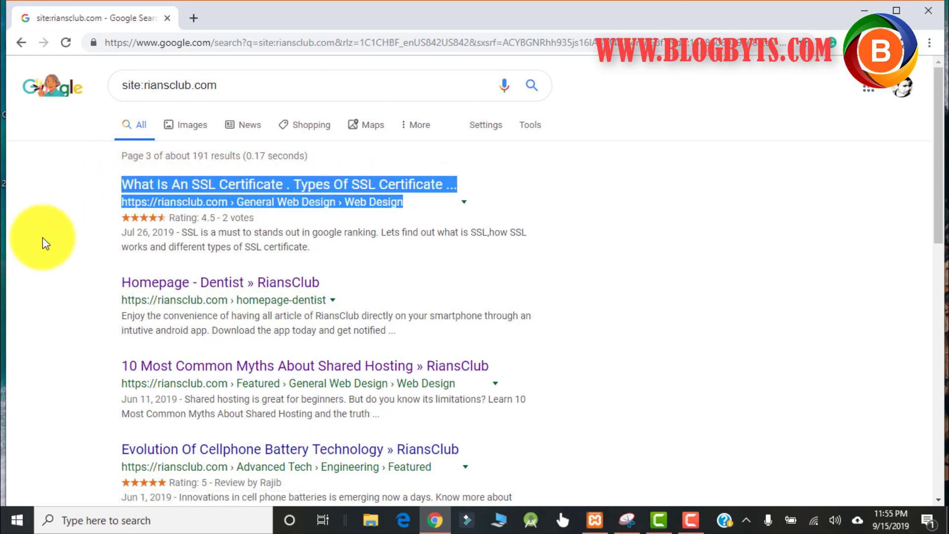
left_click(72, 233)
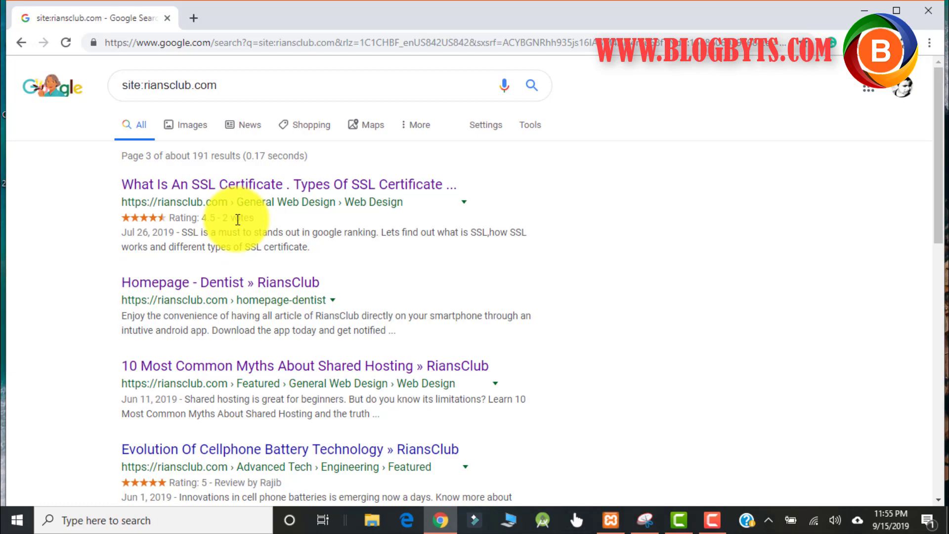
scroll(101, 254, "down", 10)
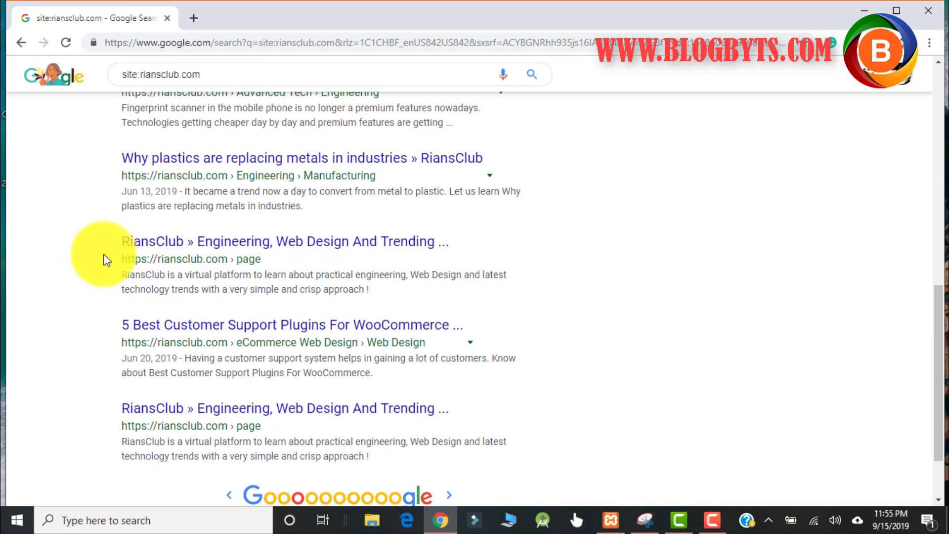
scroll(106, 250, "up", 10)
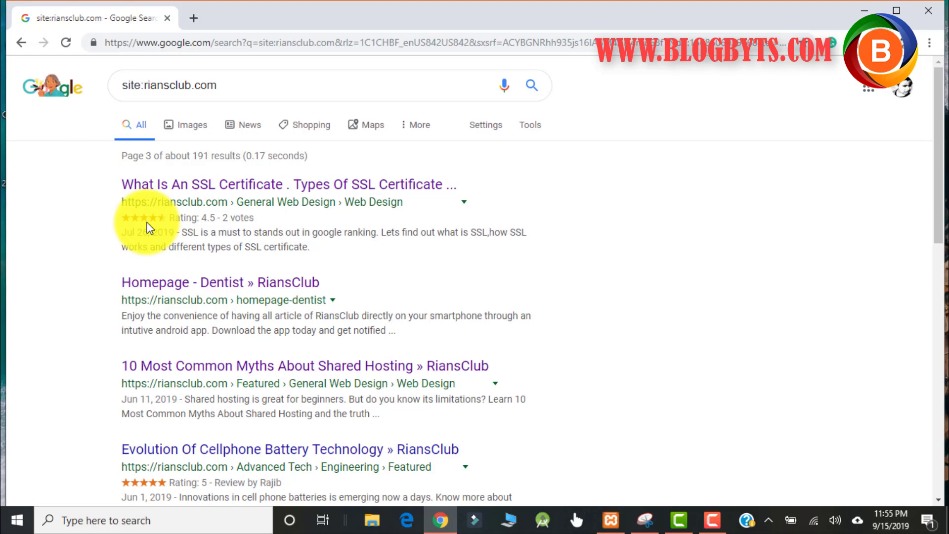
Open the 'What Is An SSL Certificate' article and scroll to its 4.5-star rating below 'Cheers!'
left_click(203, 192)
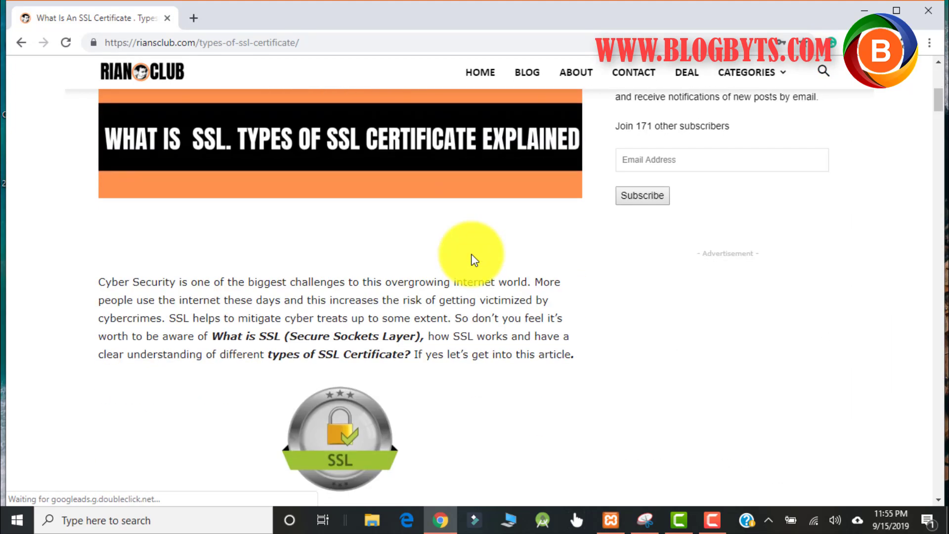
scroll(473, 259, "down", 20)
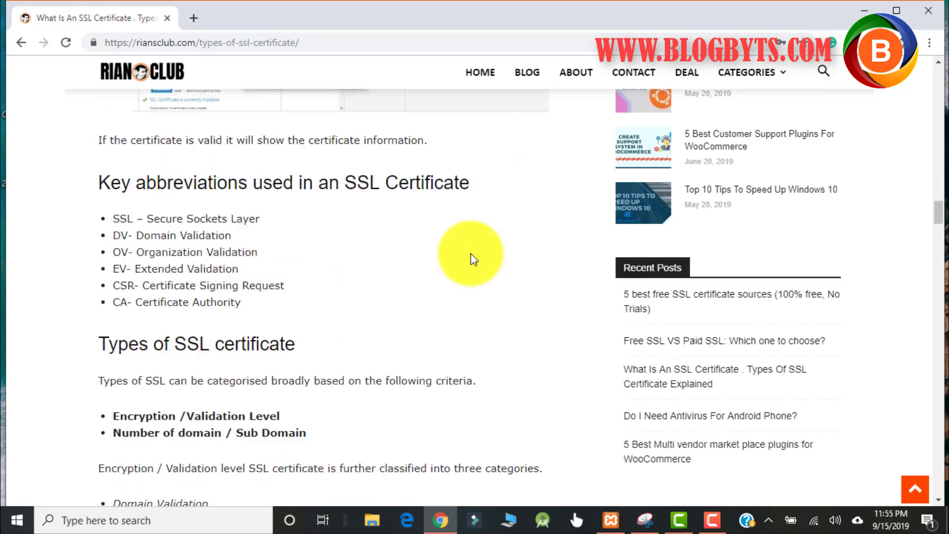
scroll(469, 258, "down", 20)
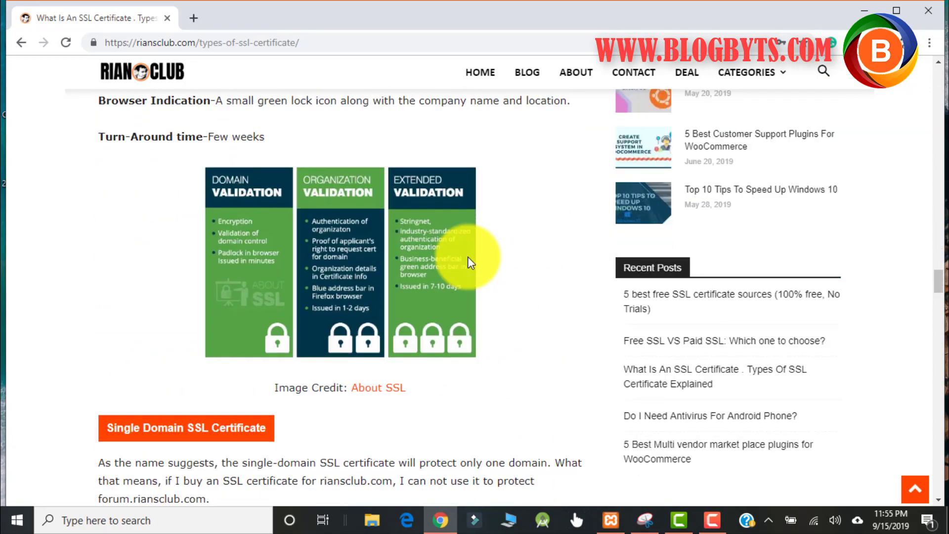
scroll(467, 257, "down", 20)
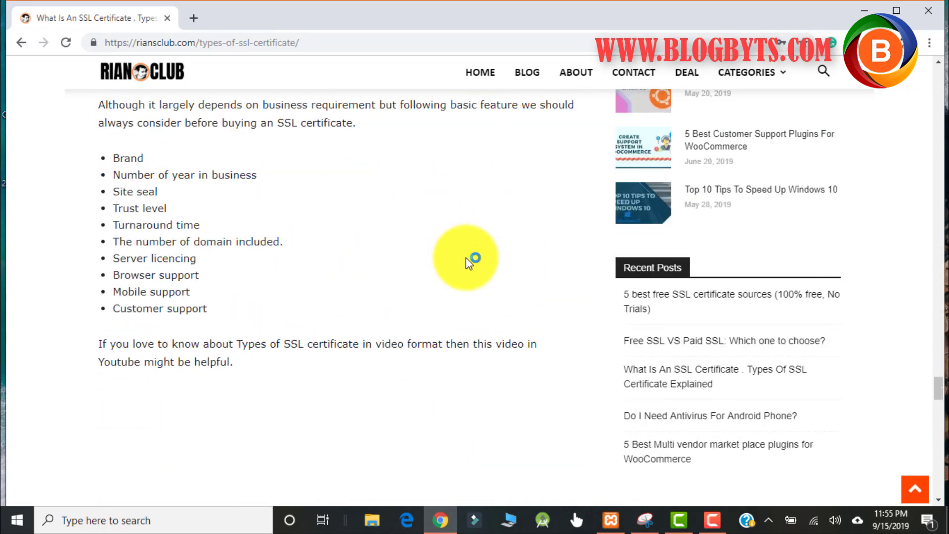
scroll(466, 257, "down", 7)
scroll(466, 257, "down", 6)
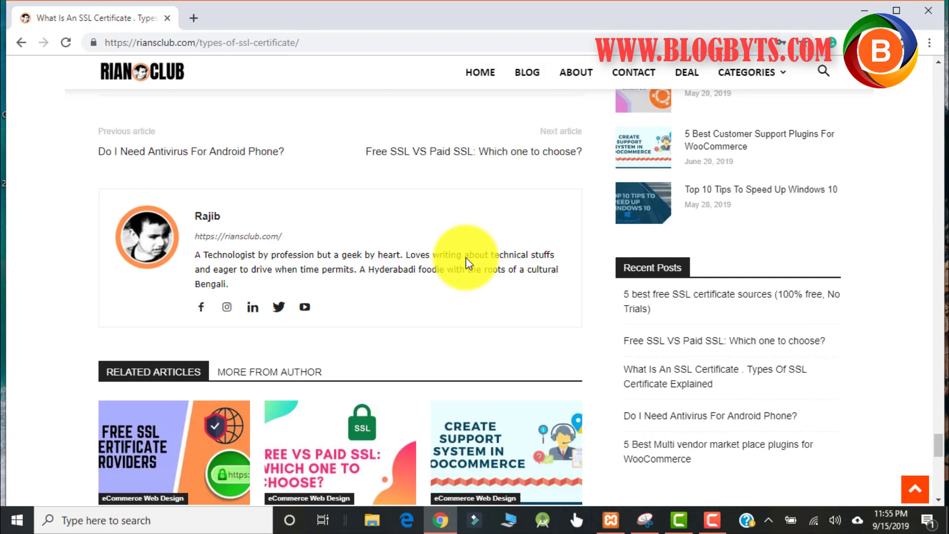
scroll(466, 257, "up", 6)
scroll(466, 257, "up", 4)
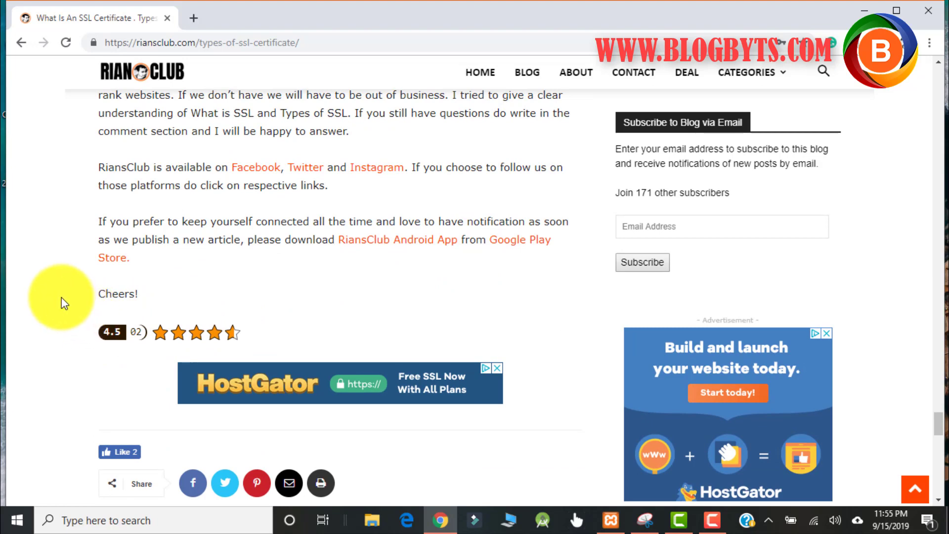
left_click(192, 20)
Log in at 127.0.0.1/blogbyts/wp-admin/ with the admin username and password
type("127")
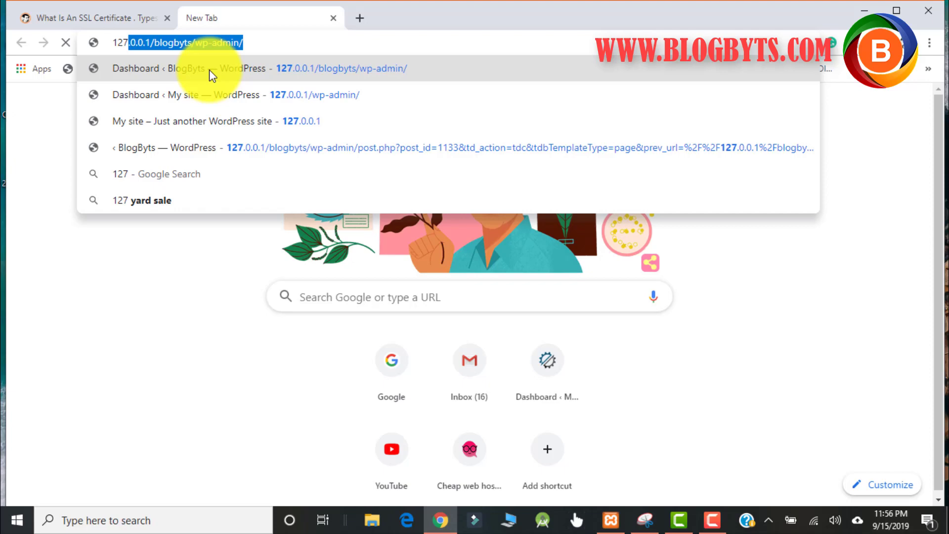
key("Return")
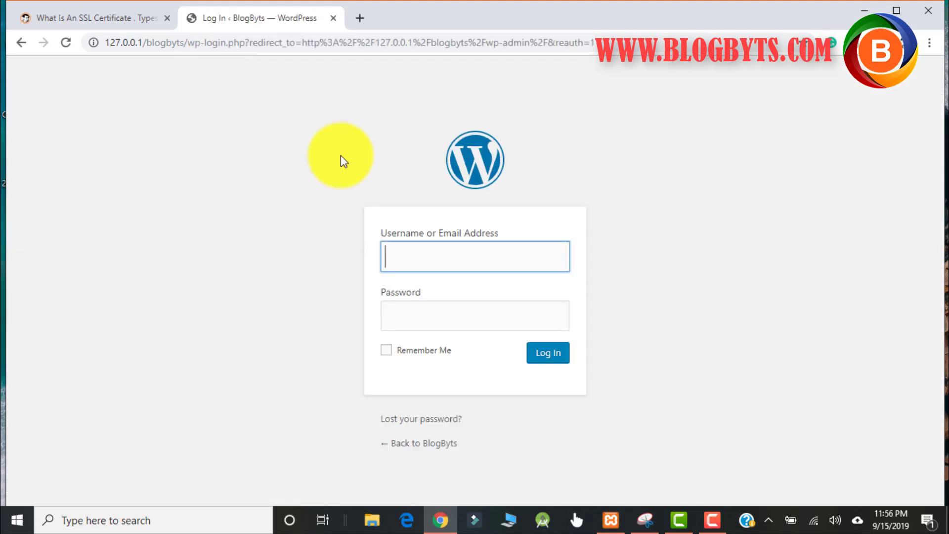
type("blogbyts")
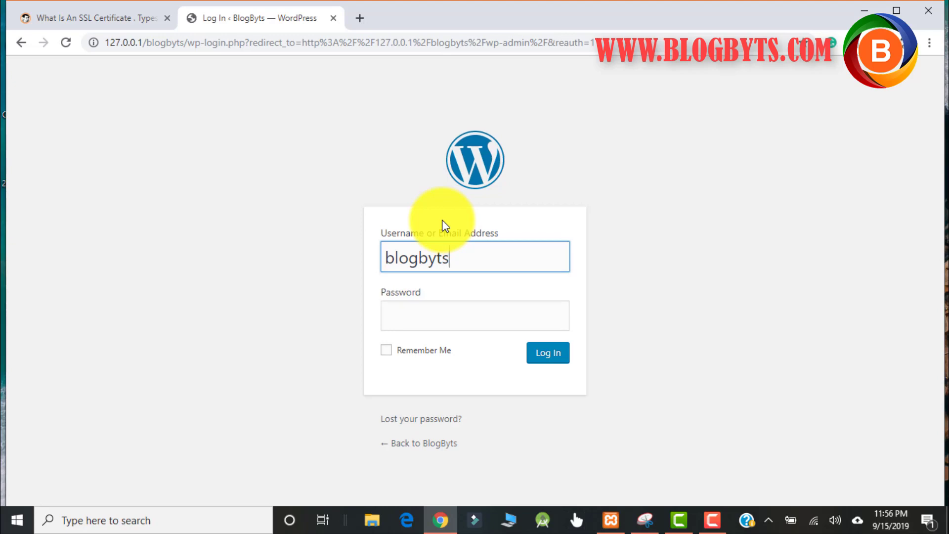
key("Tab")
type("•••••••••")
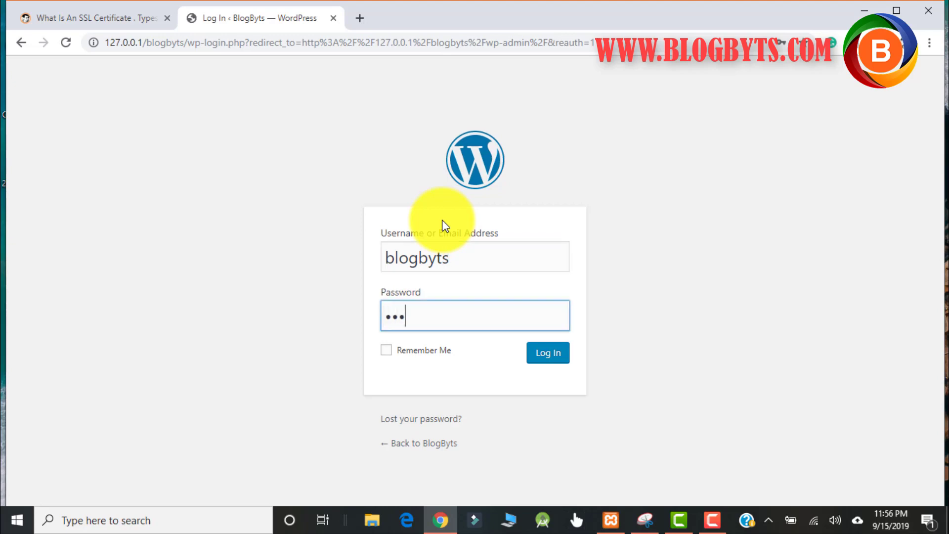
type("••")
left_click(544, 353)
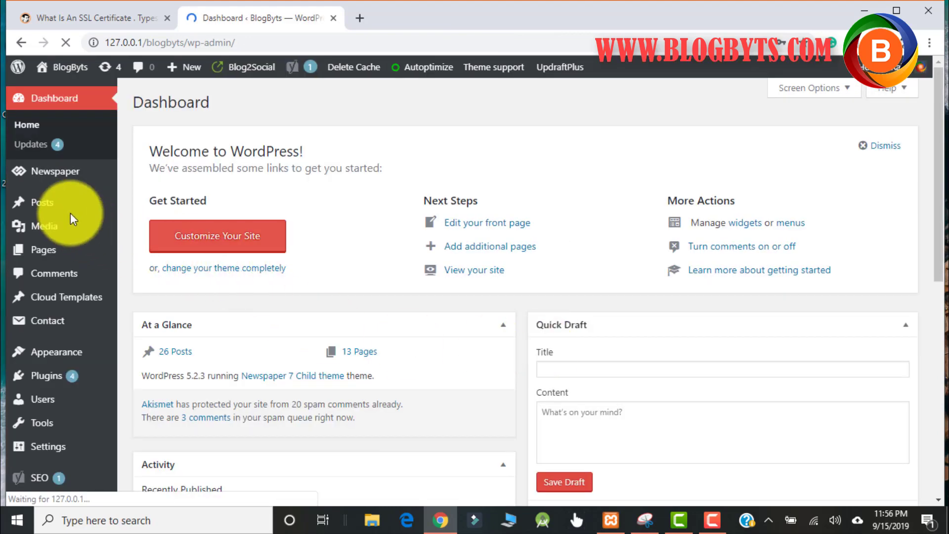
Go to All Posts, open the domain-name post's editor in a new tab, then close it
left_click(51, 209)
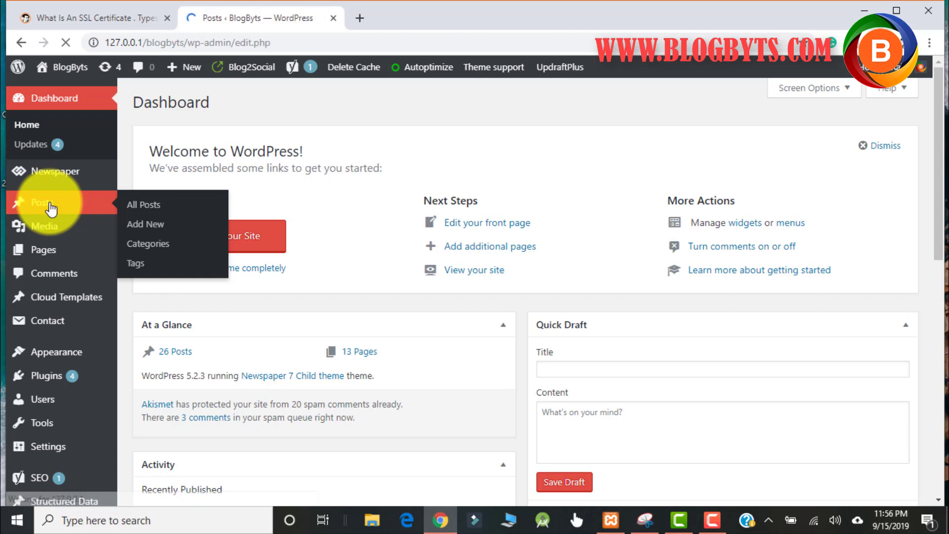
scroll(603, 218, "down", 3)
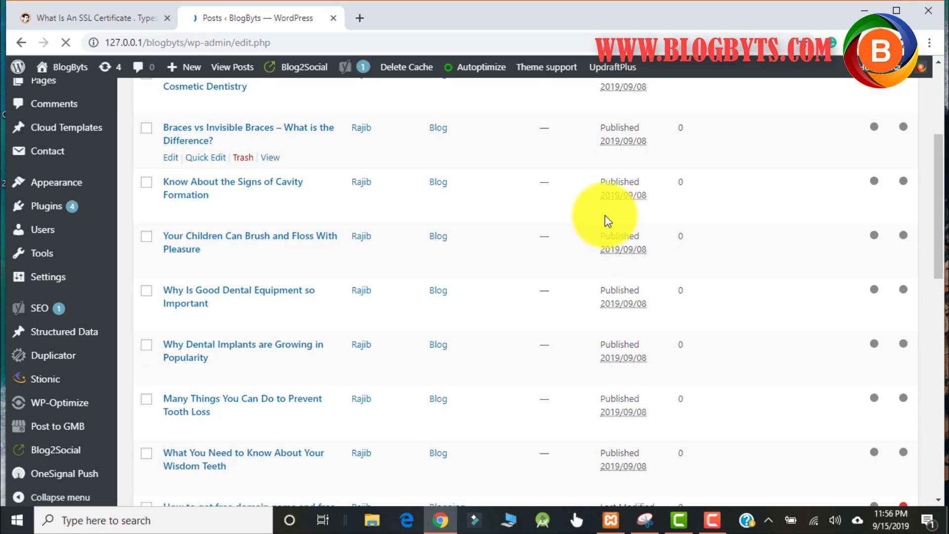
scroll(603, 218, "up", 3)
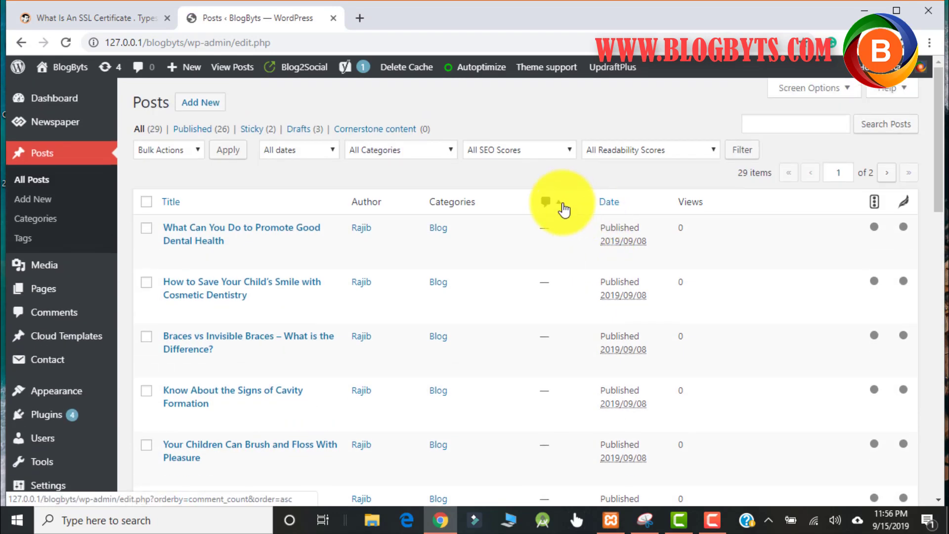
scroll(563, 208, "down", 10)
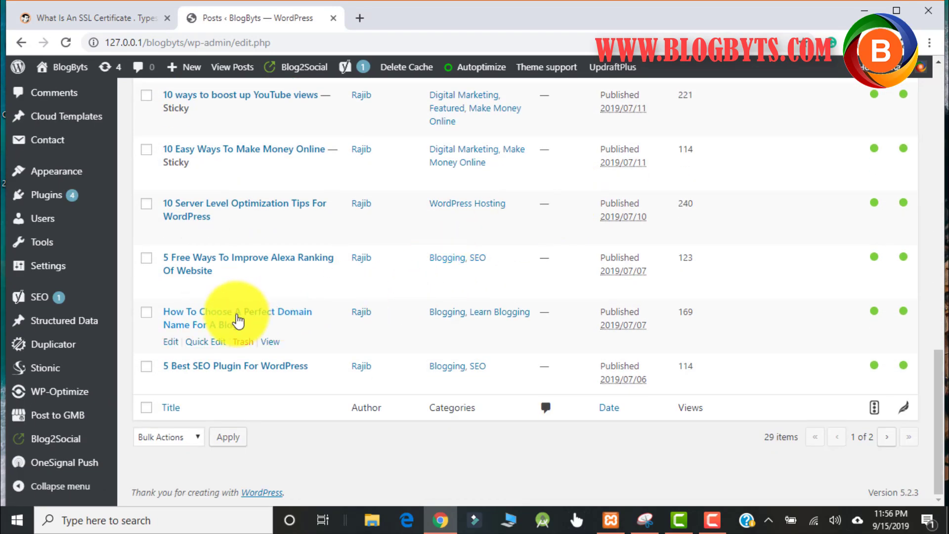
right_click(237, 321)
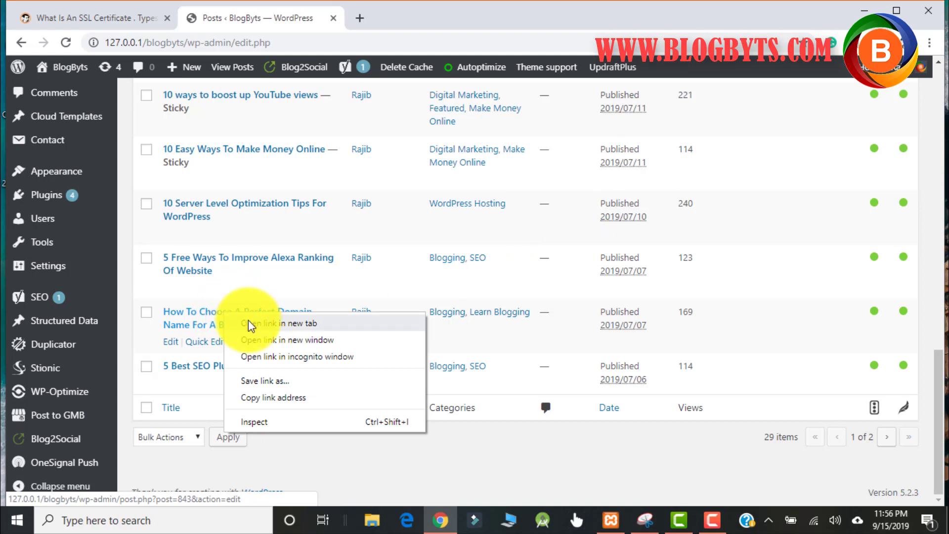
left_click(249, 323)
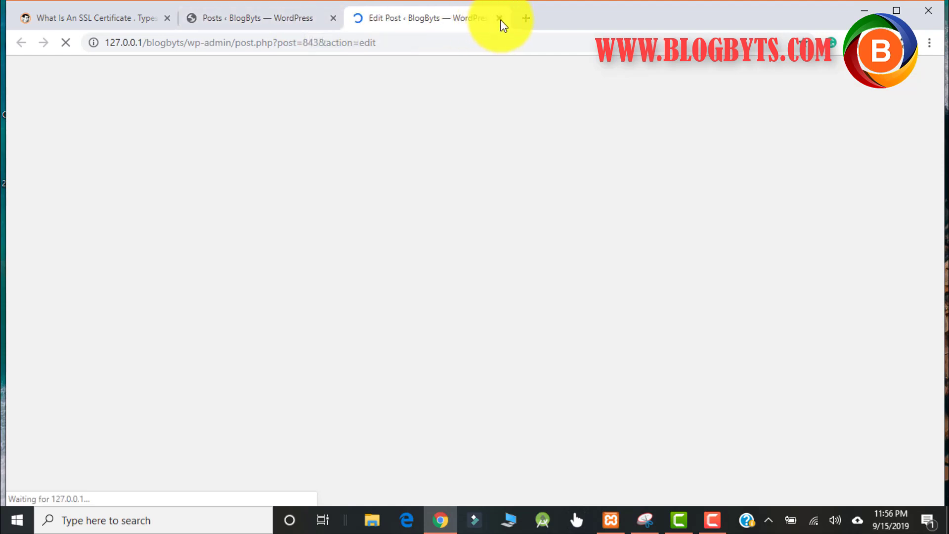
left_click(500, 20)
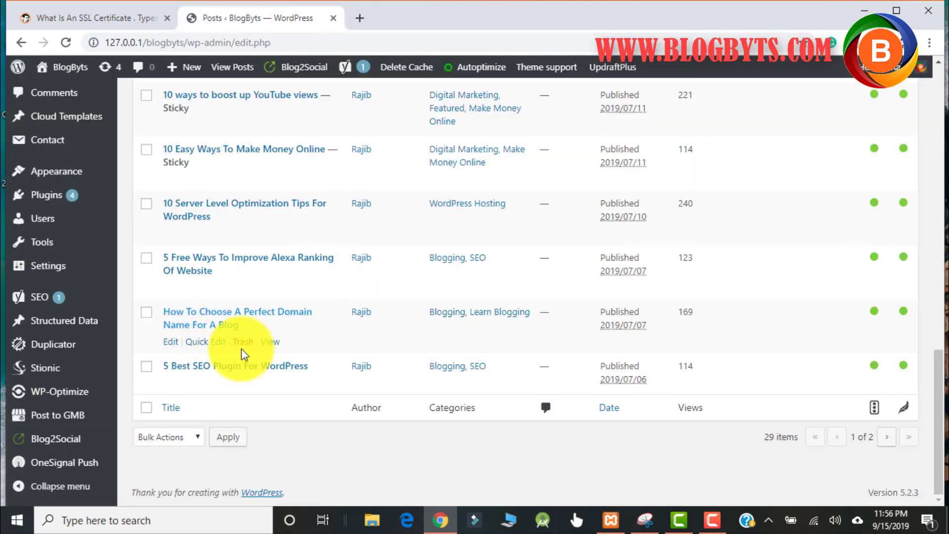
Open the live 'How To Choose A Perfect Domain Name For A Blog' post in a new tab and scroll to its tags
right_click(274, 349)
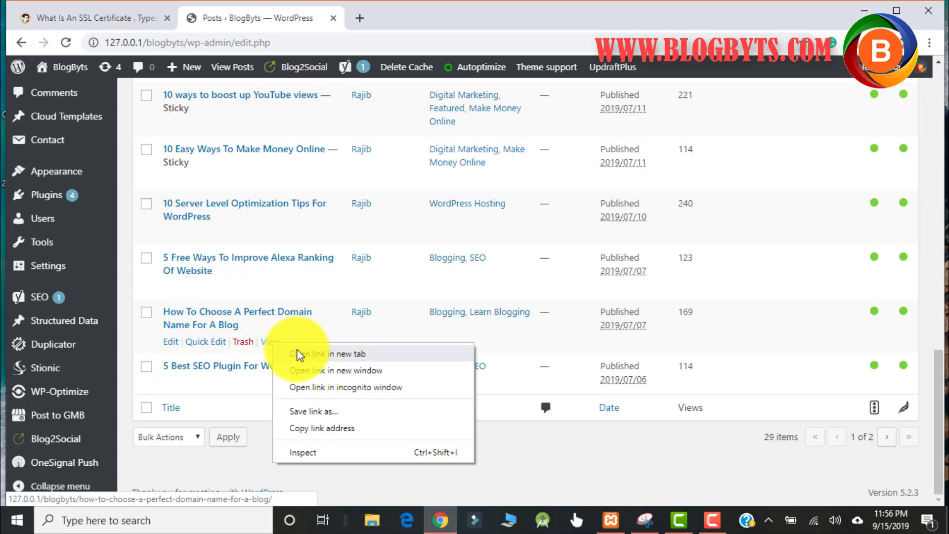
left_click(299, 355)
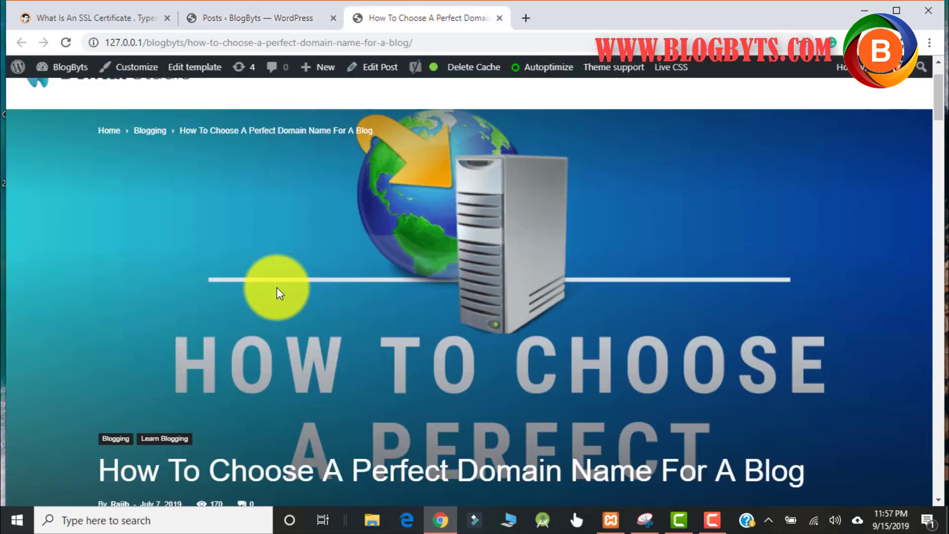
scroll(277, 292, "down", 20)
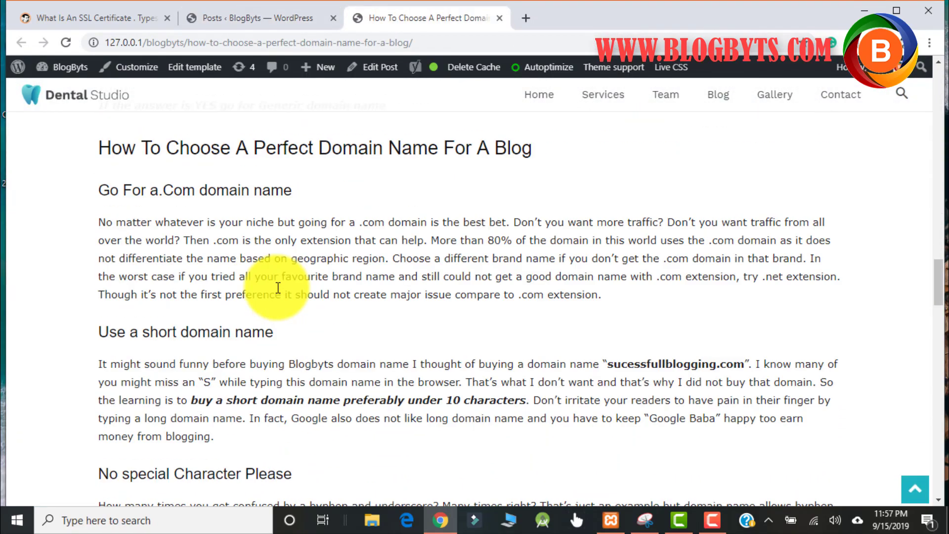
scroll(276, 291, "down", 12)
scroll(276, 291, "up", 4)
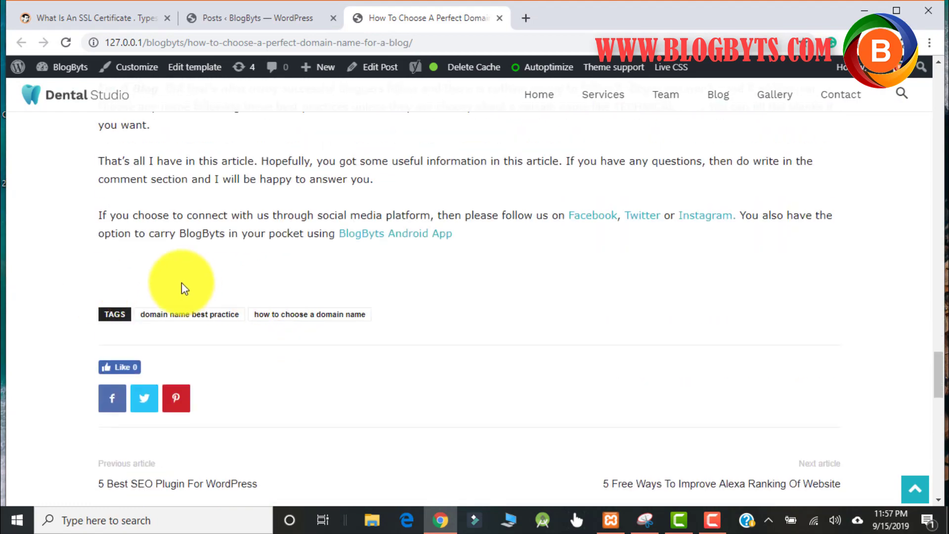
scroll(248, 275, "down", 1)
scroll(248, 275, "up", 2)
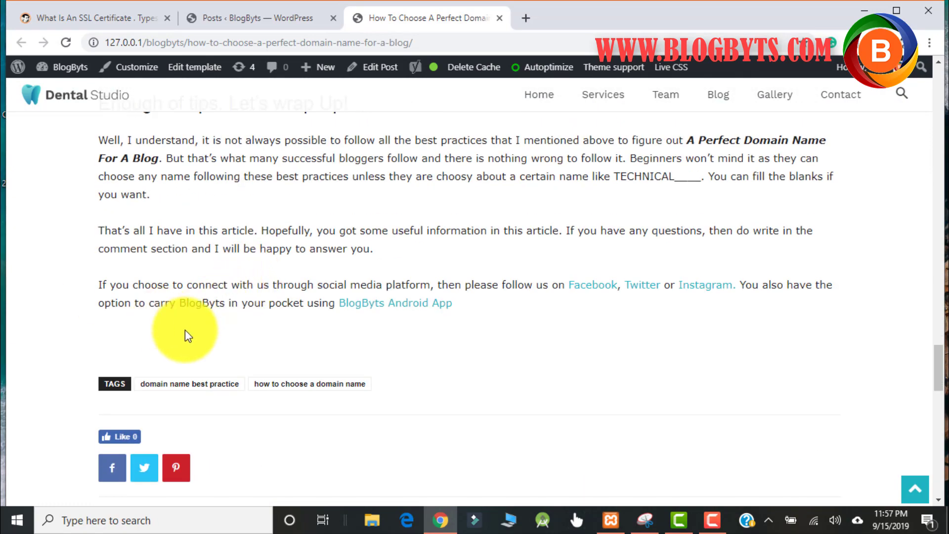
Search Add New plugins for 'kk', then install and activate kk Star Ratings 3.1.2
left_click(232, 20)
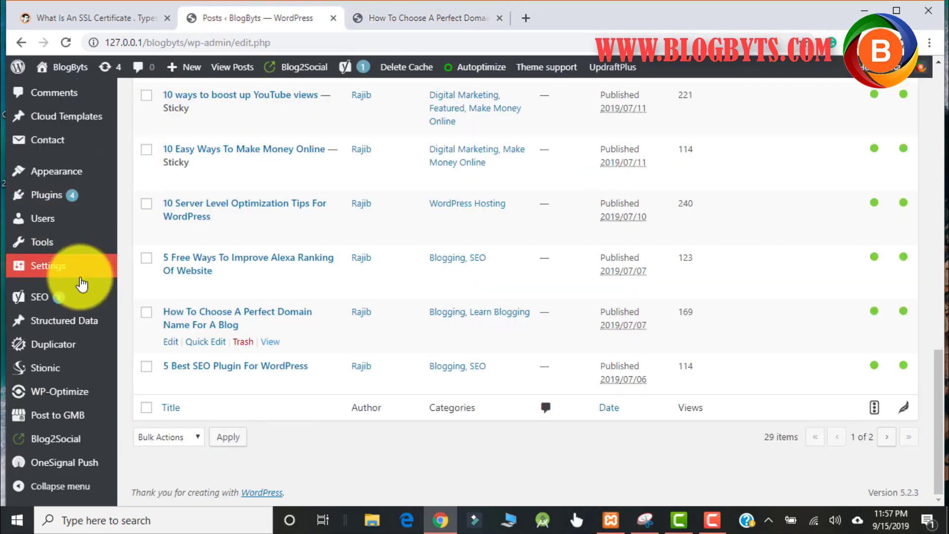
mouse_move(68, 195)
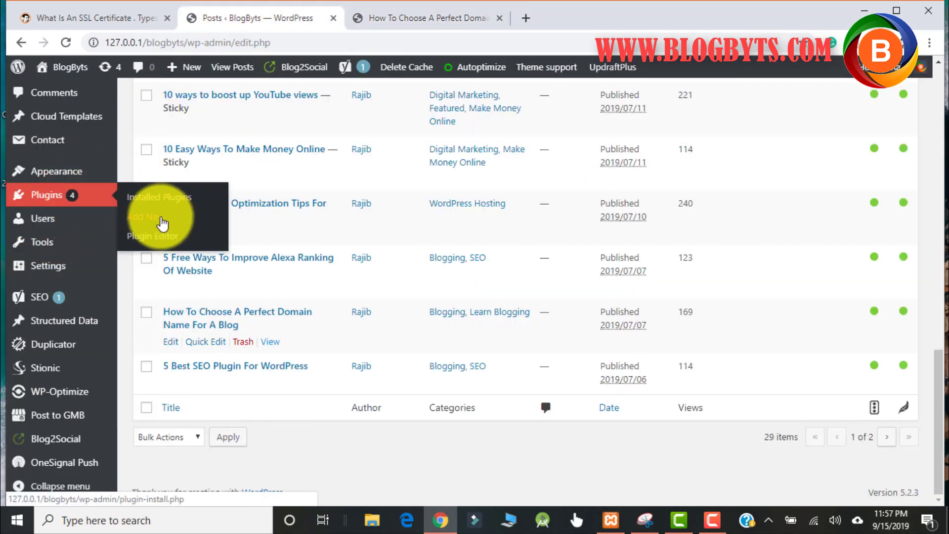
left_click(160, 218)
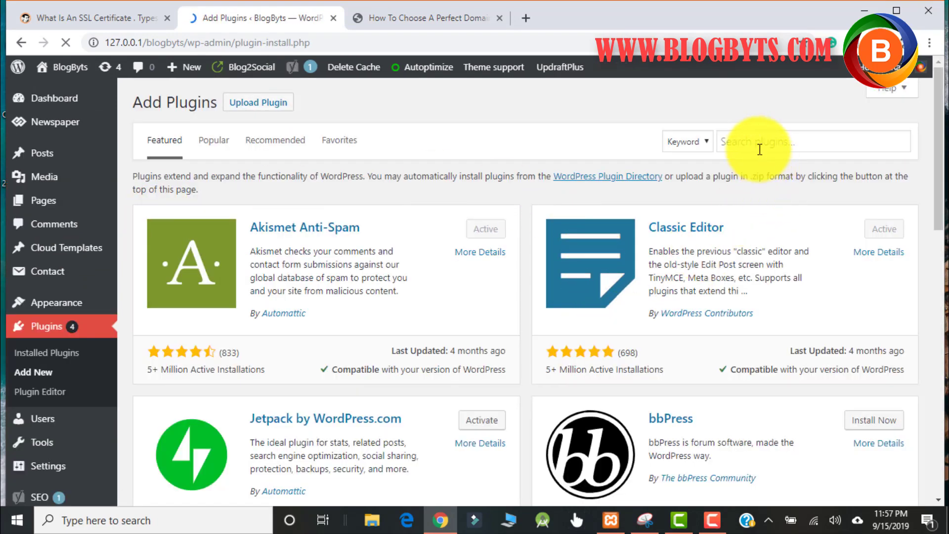
left_click(759, 147)
type("kk star rating")
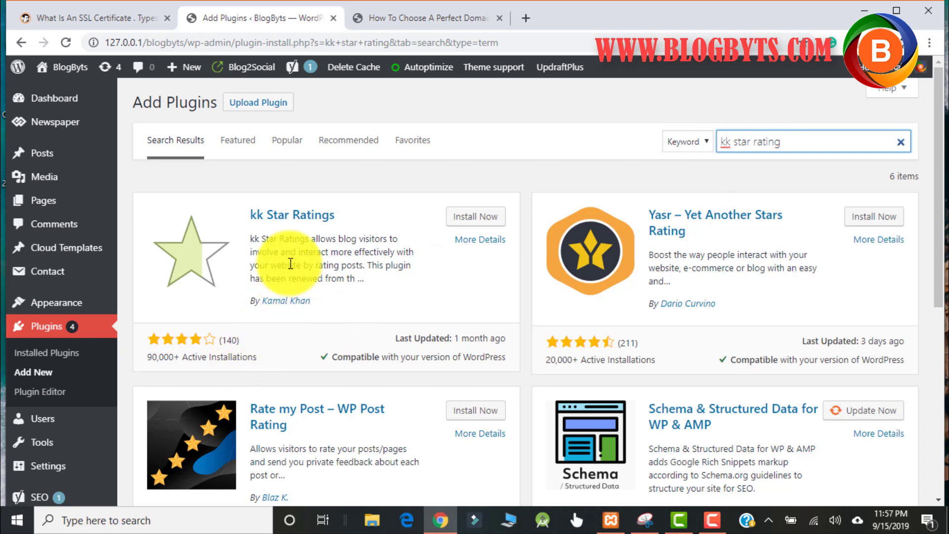
left_click(478, 222)
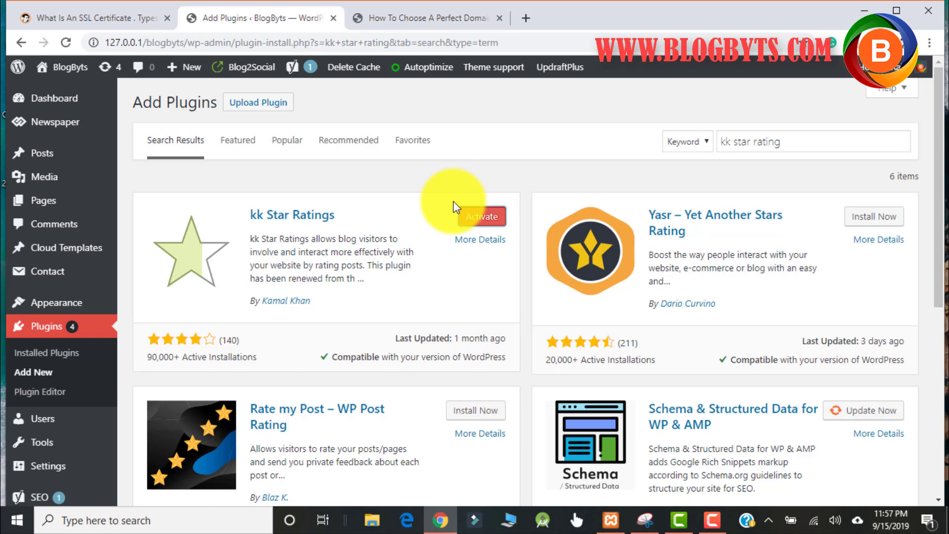
left_click(479, 217)
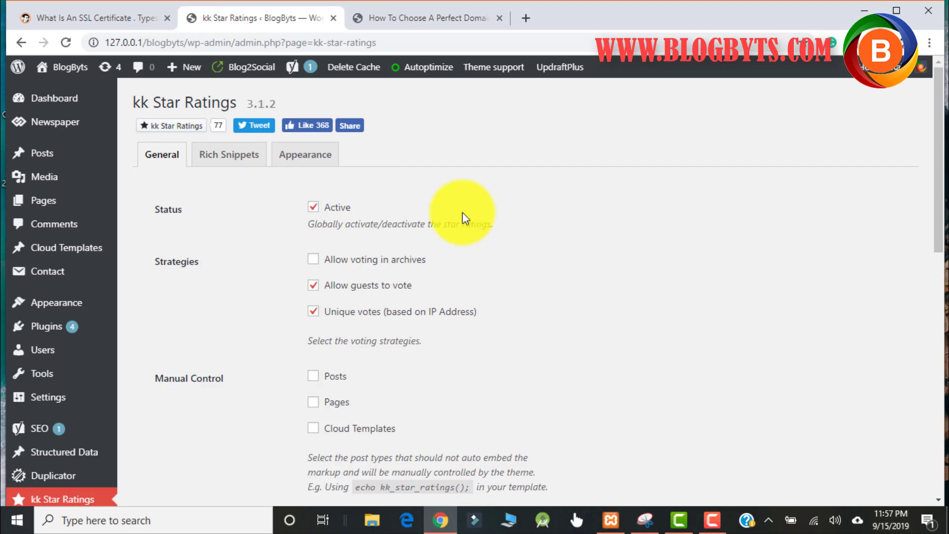
Tick Posts under Manual Control on the kk Star Ratings General tab
scroll(380, 204, "down", 1)
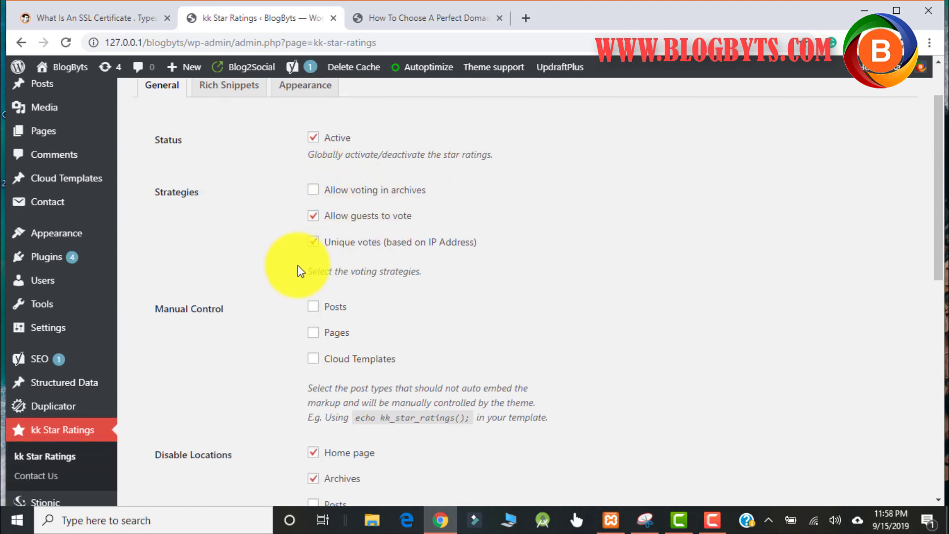
scroll(401, 218, "down", 1)
scroll(402, 218, "down", 2)
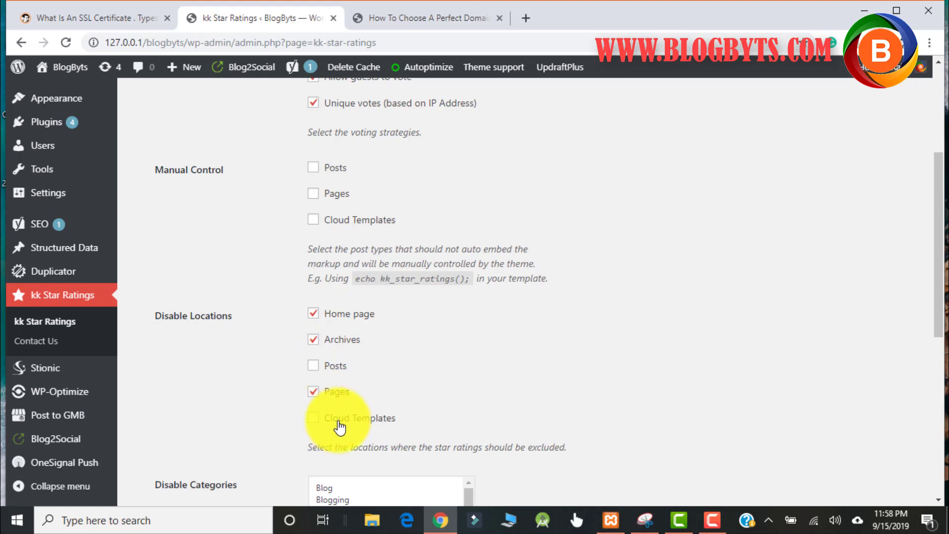
scroll(464, 188, "up", 1)
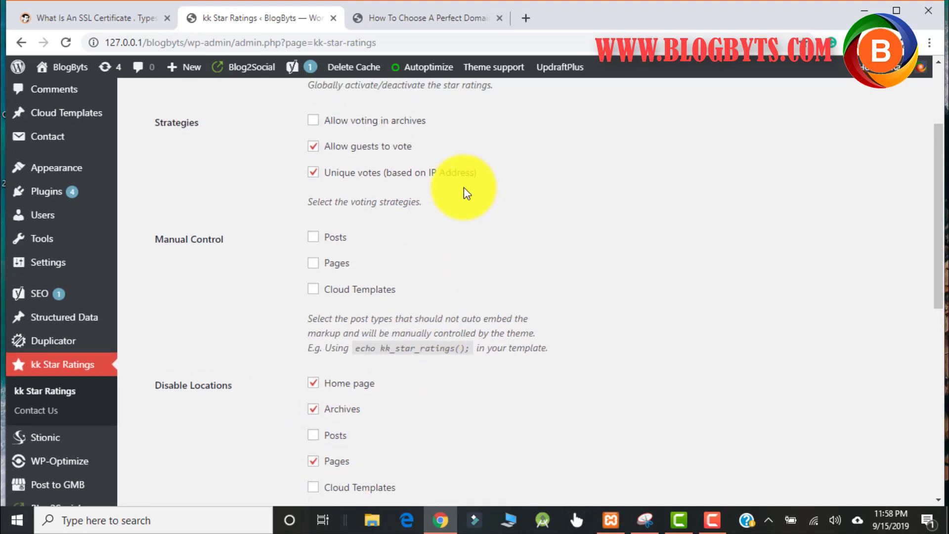
scroll(252, 286, "up", 2)
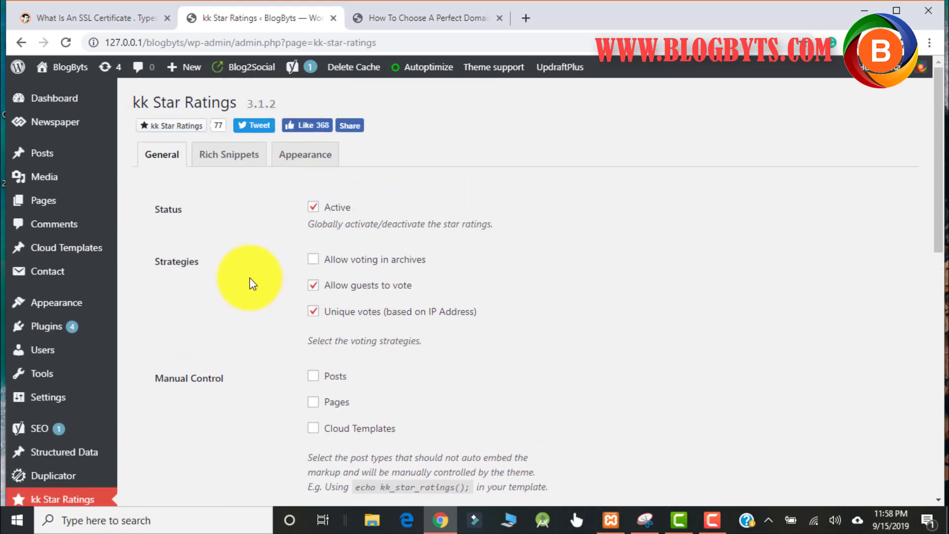
scroll(254, 260, "down", 2)
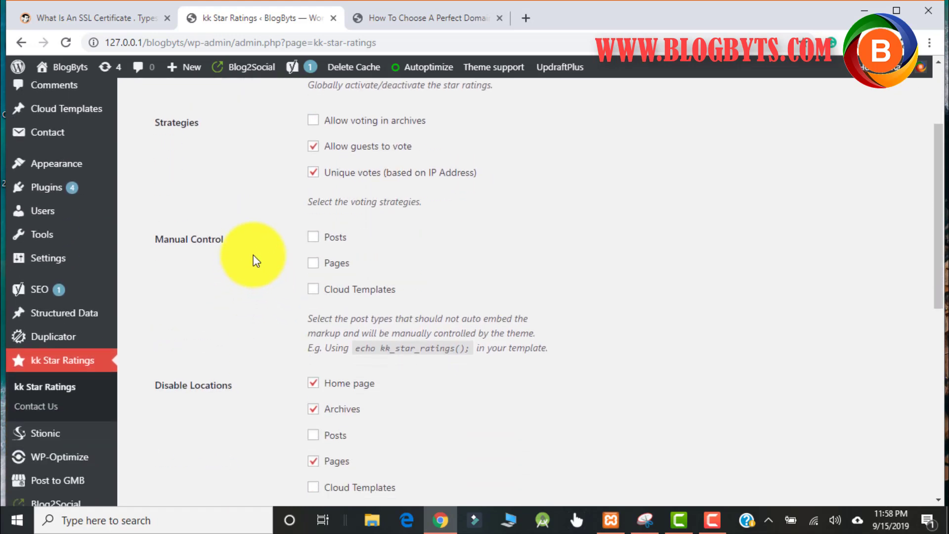
left_click(313, 237)
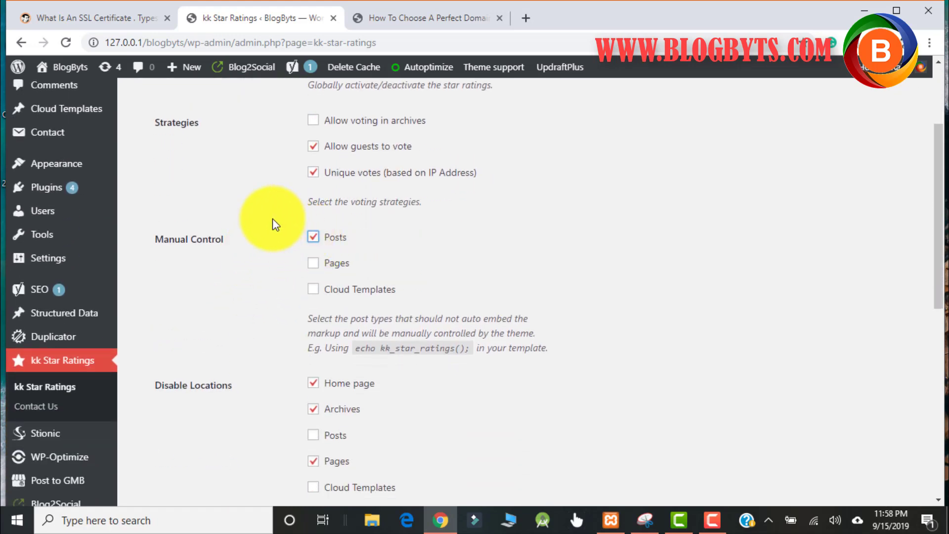
Save the General settings, keeping Bottom Left as the default rating position
scroll(272, 219, "down", 5)
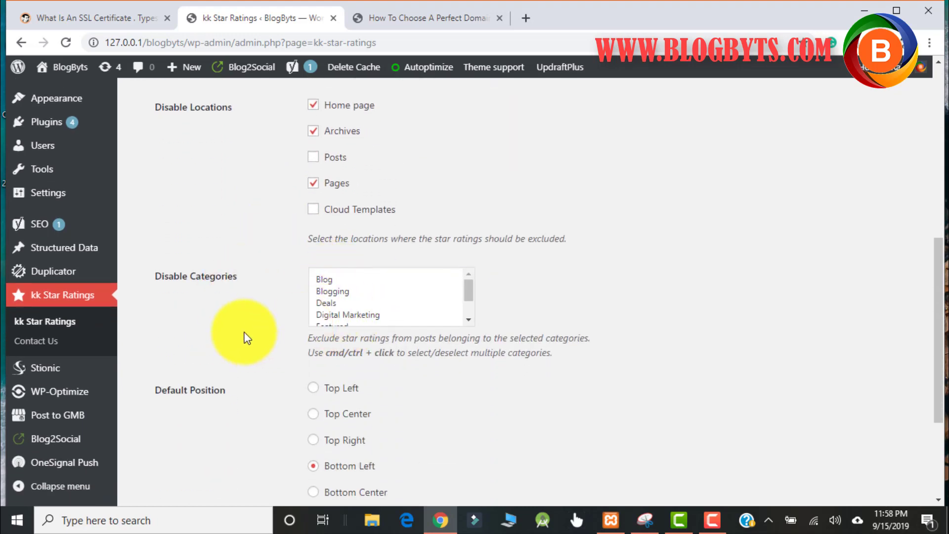
scroll(232, 316, "down", 3)
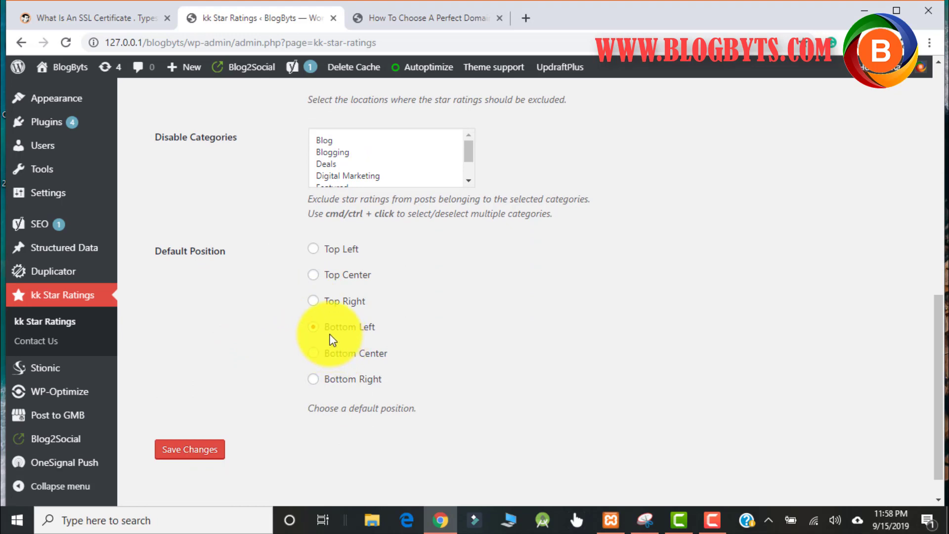
scroll(230, 271, "down", 1)
left_click(183, 418)
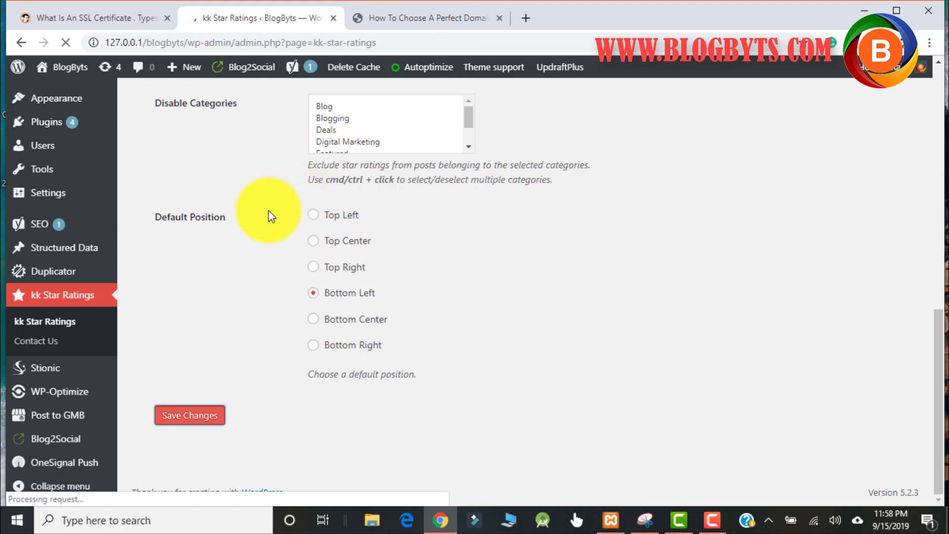
scroll(257, 266, "down", 3)
scroll(257, 271, "up", 3)
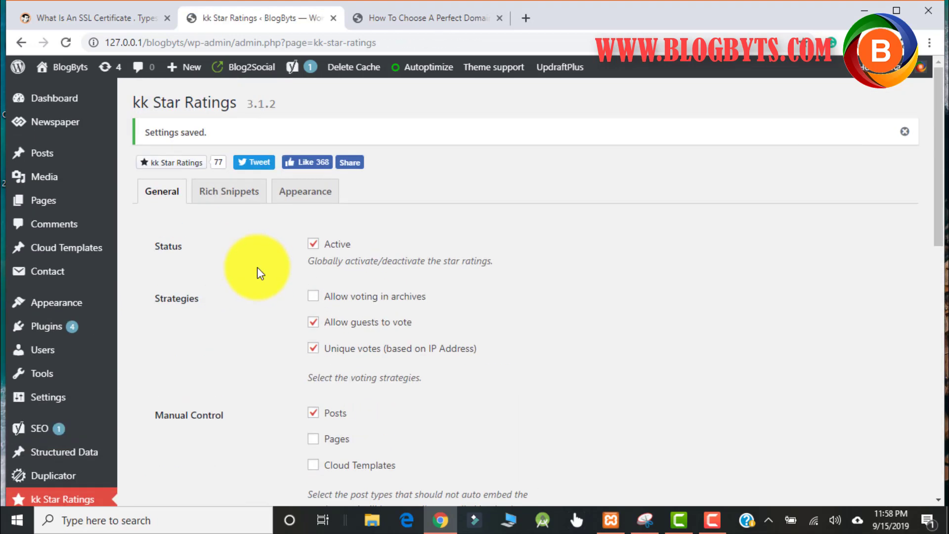
scroll(254, 275, "down", 2)
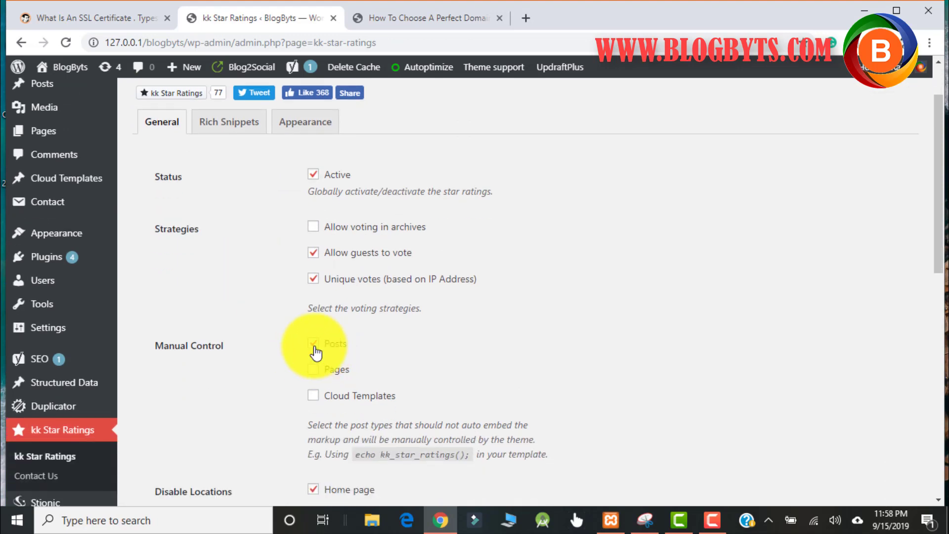
left_click(225, 131)
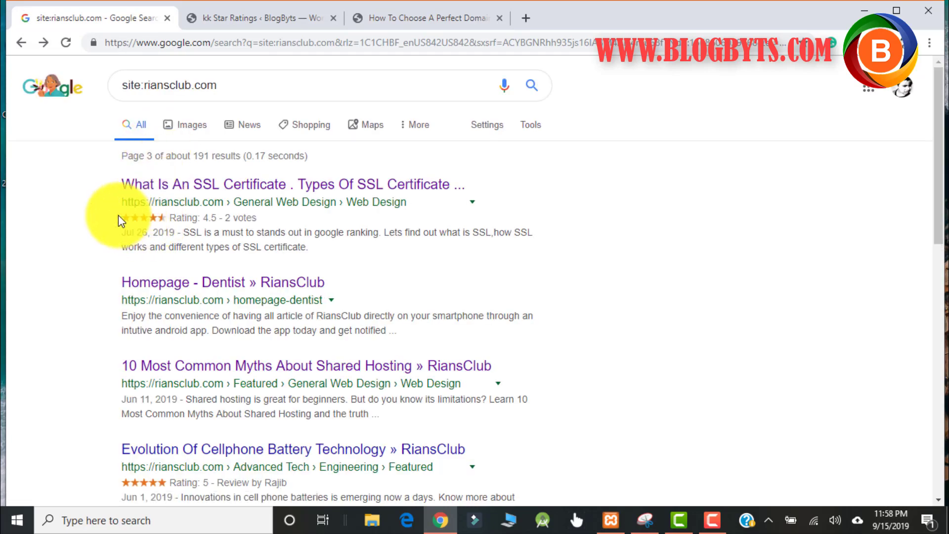
left_click_drag(167, 218, 254, 216)
left_click(127, 220)
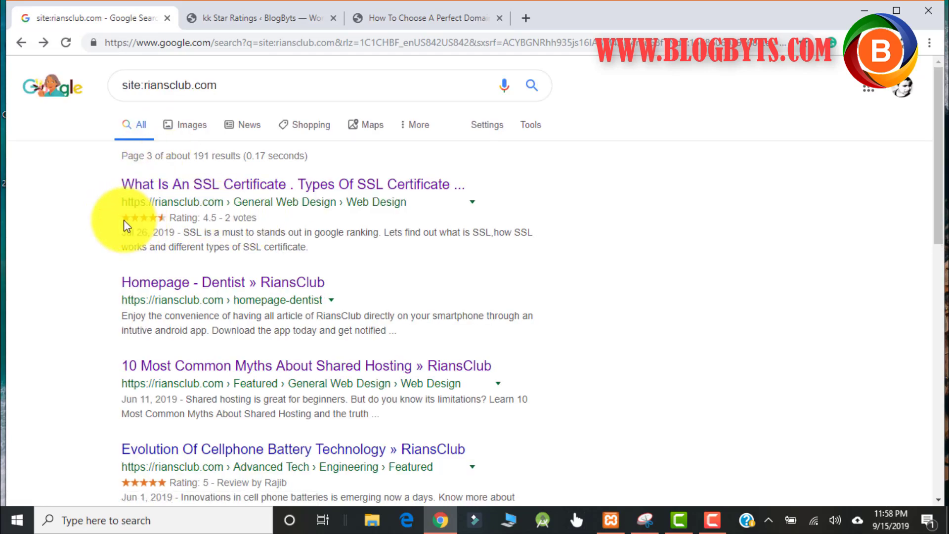
Save the Appearance settings: 5 stars, size 22, orange active and yellow hover fills
left_click(278, 17)
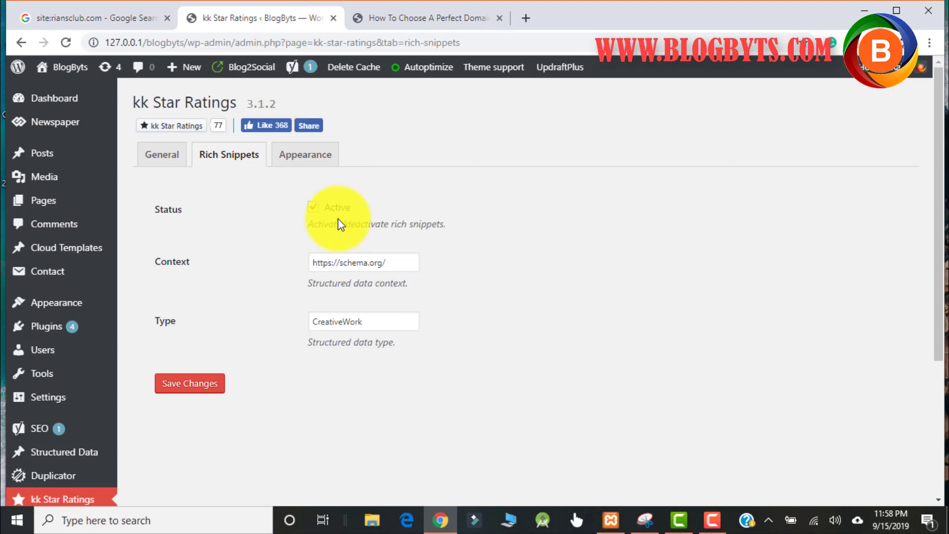
left_click(303, 158)
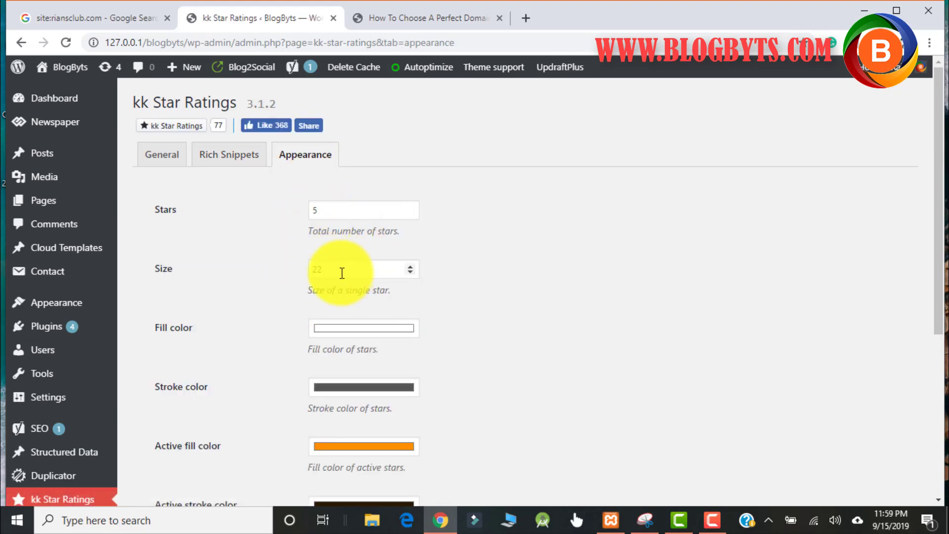
scroll(316, 257, "down", 3)
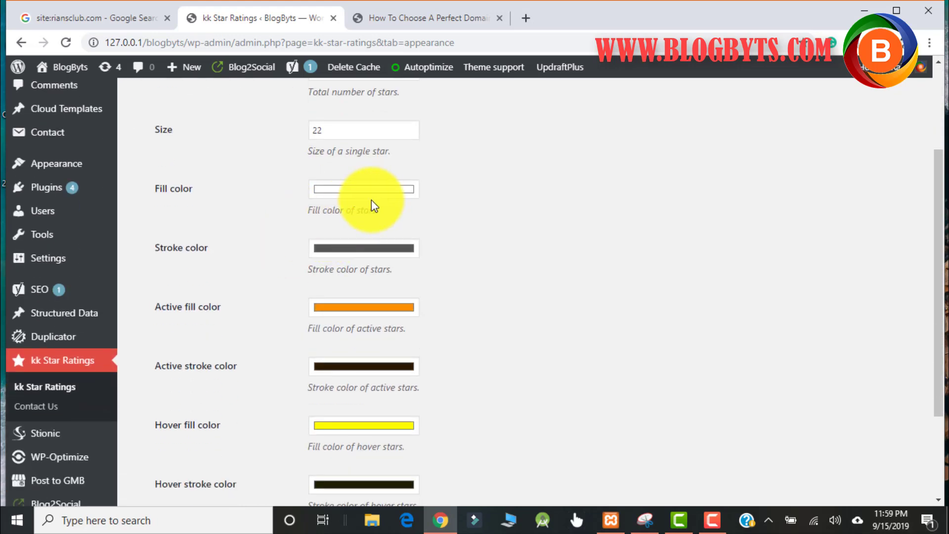
scroll(372, 203, "down", 3)
scroll(372, 203, "up", 6)
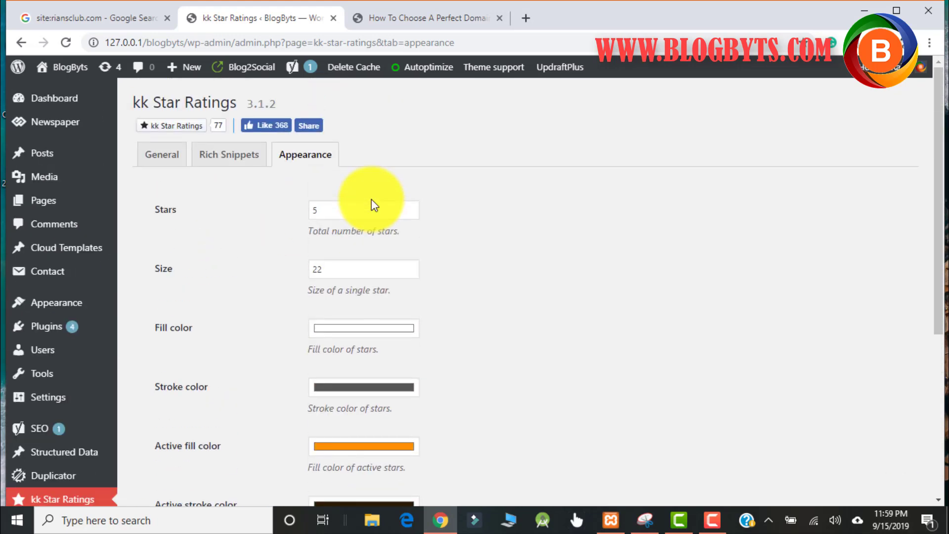
scroll(372, 206, "down", 5)
left_click(193, 417)
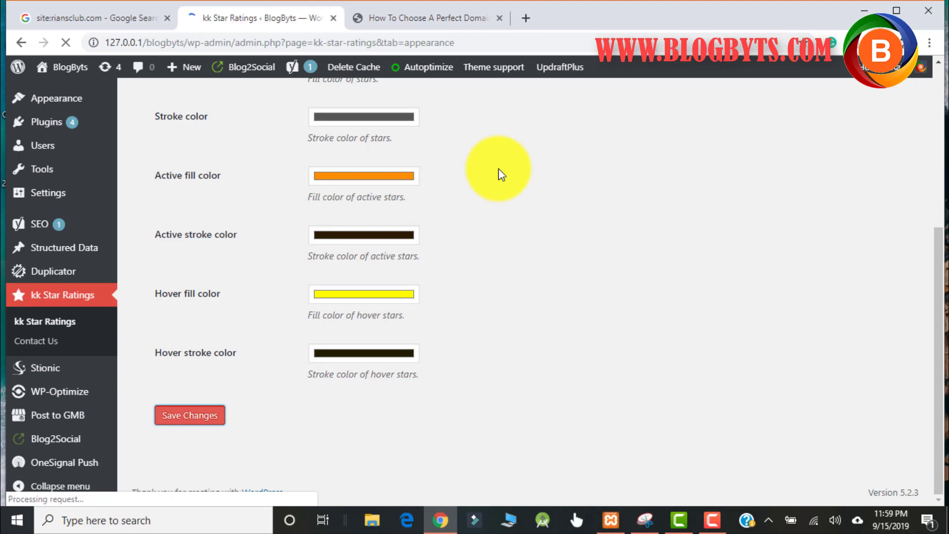
Reload the domain-name post twice and scroll down to its tags and share buttons, finding no stars
left_click(454, 18)
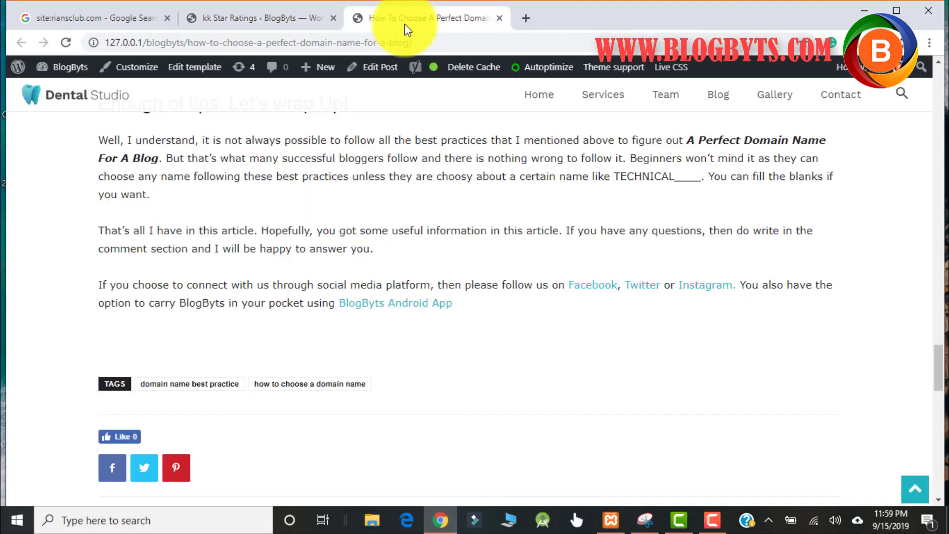
left_click(67, 43)
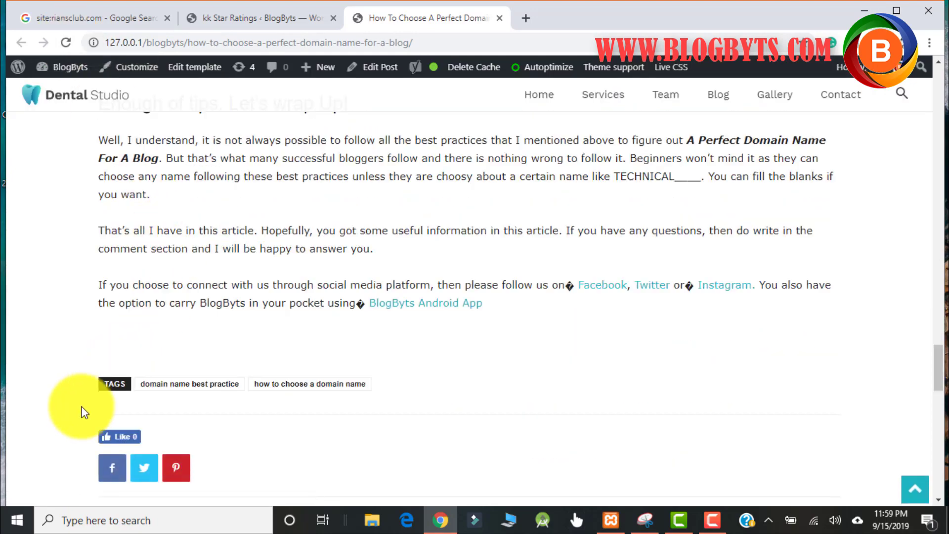
scroll(106, 243, "down", 4)
scroll(104, 225, "up", 8)
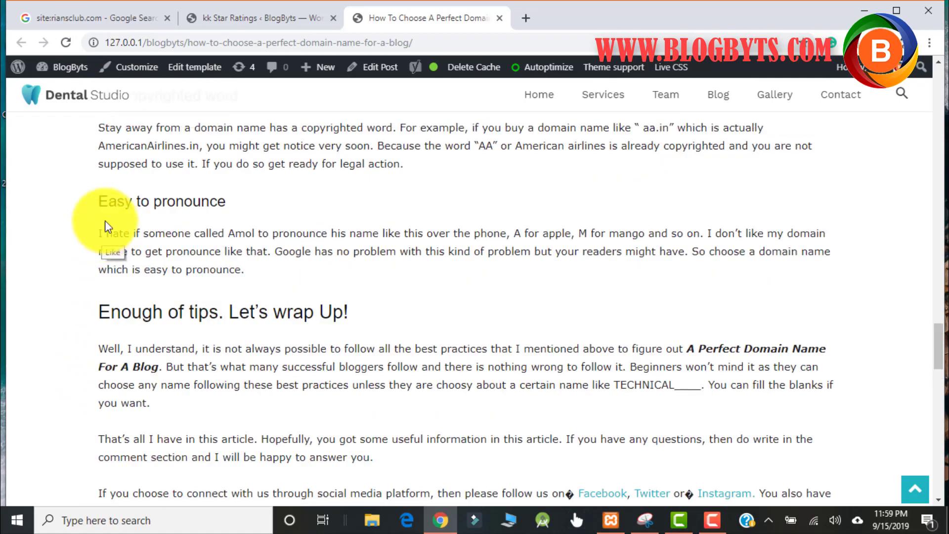
scroll(111, 238, "down", 4)
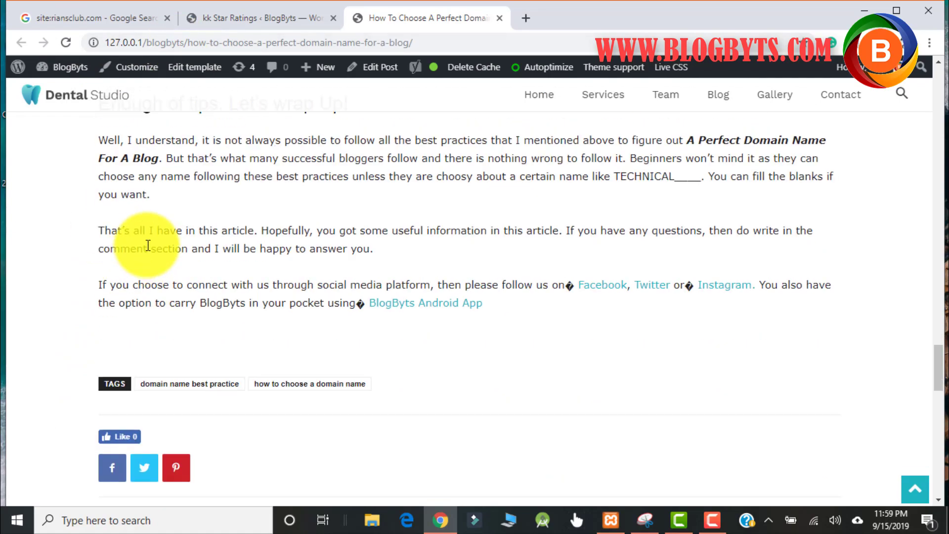
left_click(66, 44)
scroll(364, 161, "up", 4)
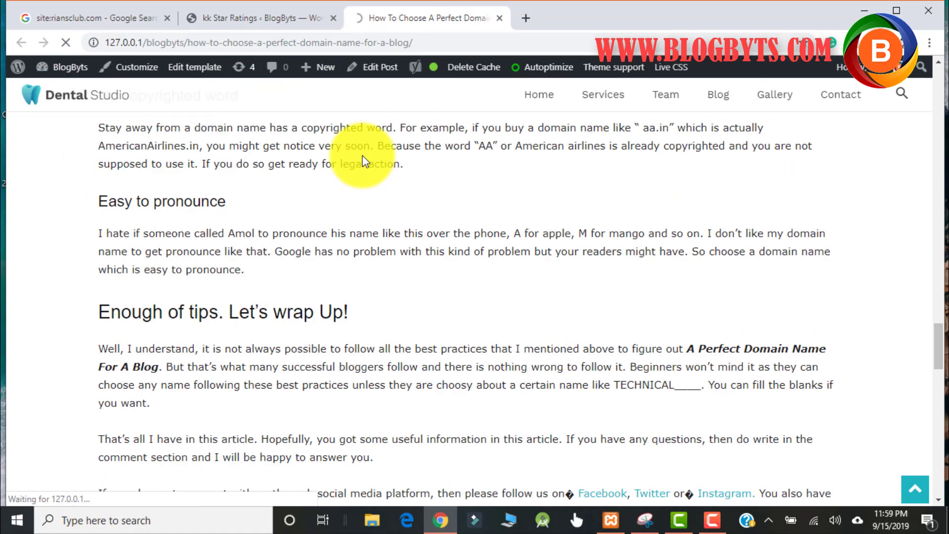
scroll(362, 154, "up", 20)
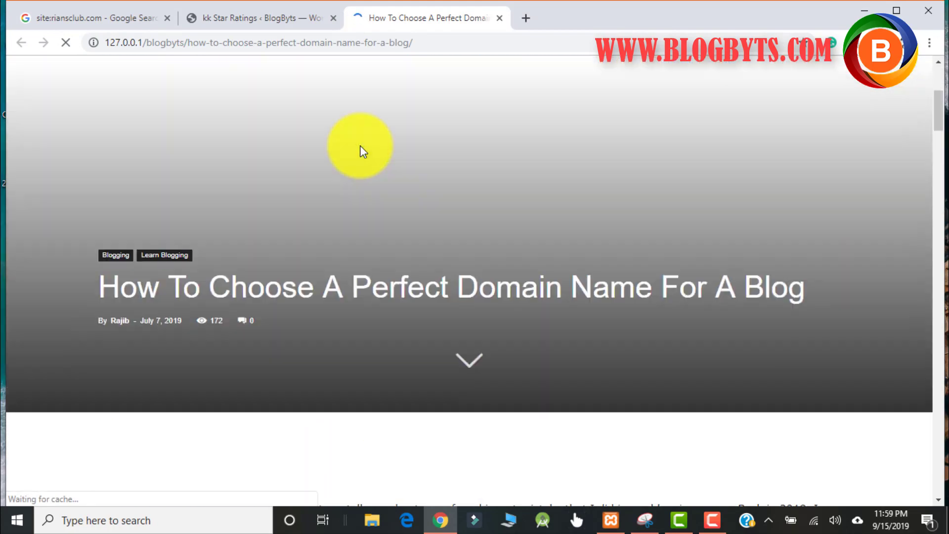
scroll(344, 167, "down", 8)
scroll(292, 264, "up", 2)
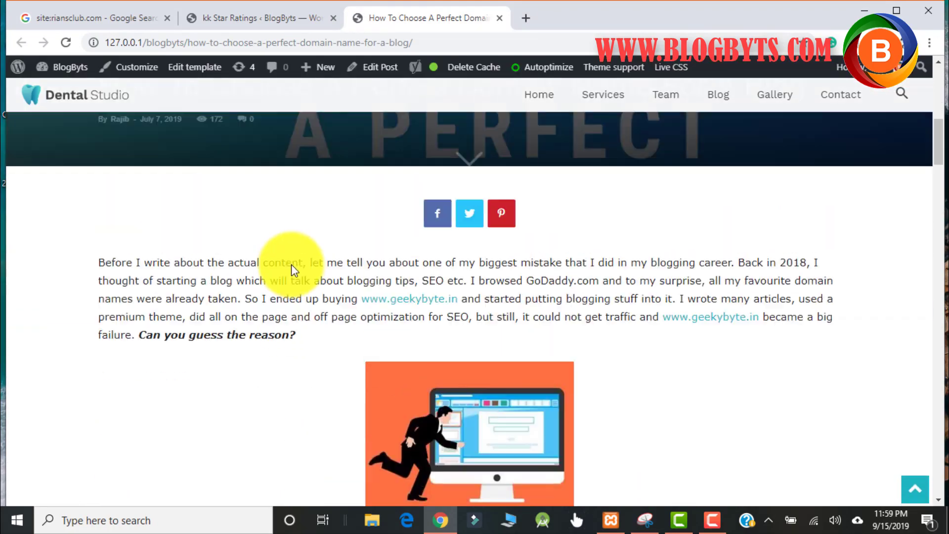
scroll(292, 264, "down", 20)
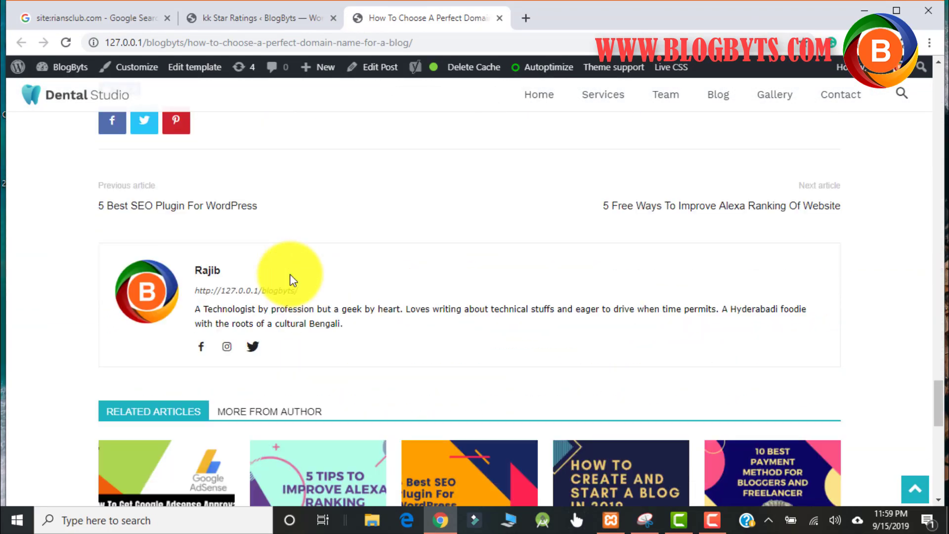
scroll(292, 279, "down", 5)
scroll(292, 272, "up", 12)
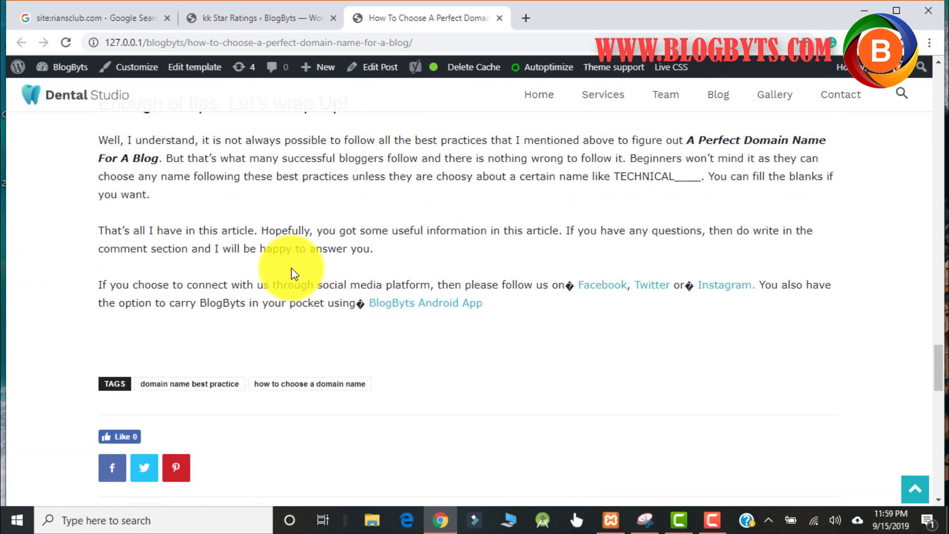
On the kk Star Ratings General tab, clear Posts from Manual Control and save the changes
left_click(256, 18)
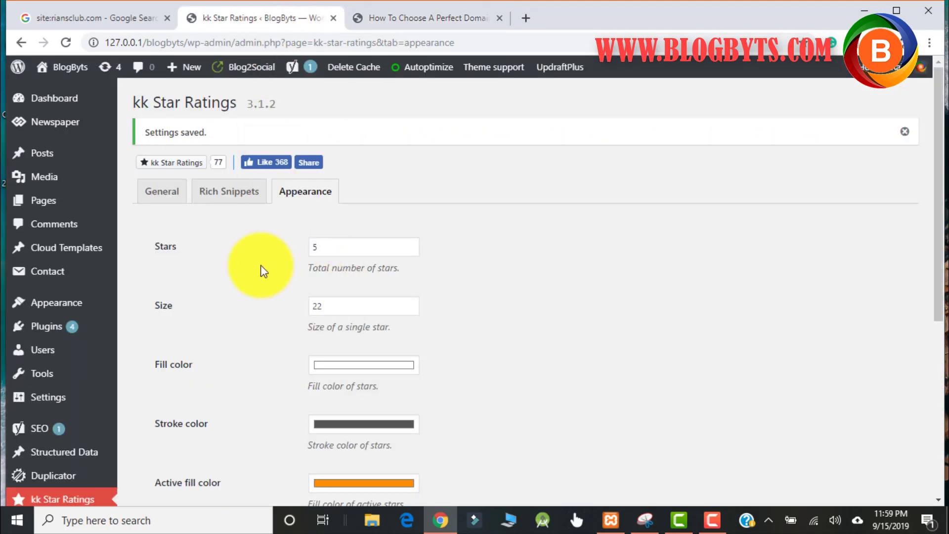
scroll(238, 238, "down", 1)
left_click(169, 126)
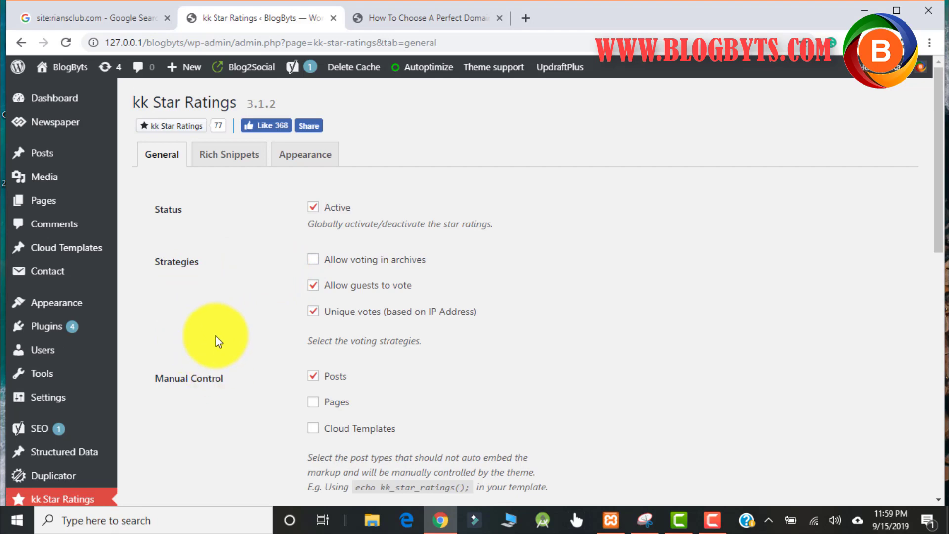
scroll(222, 287, "down", 1)
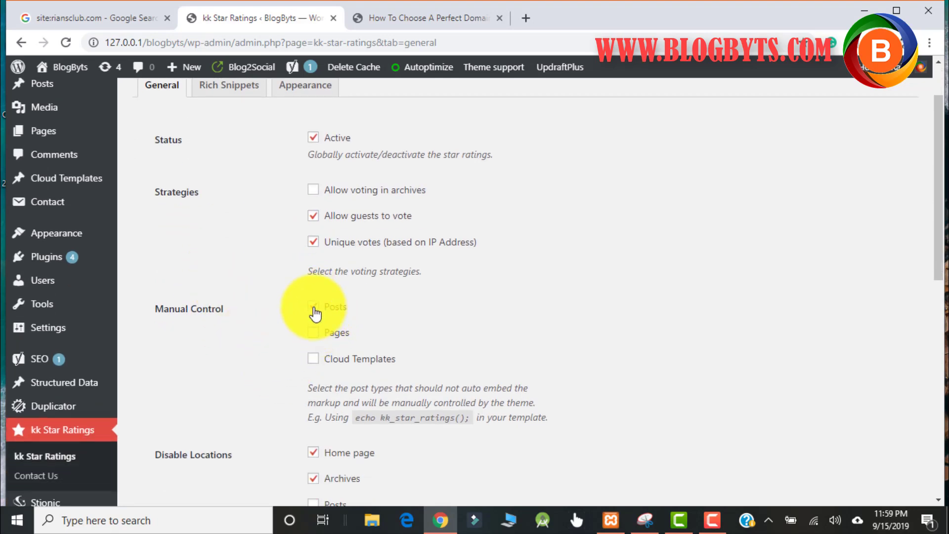
scroll(410, 282, "down", 10)
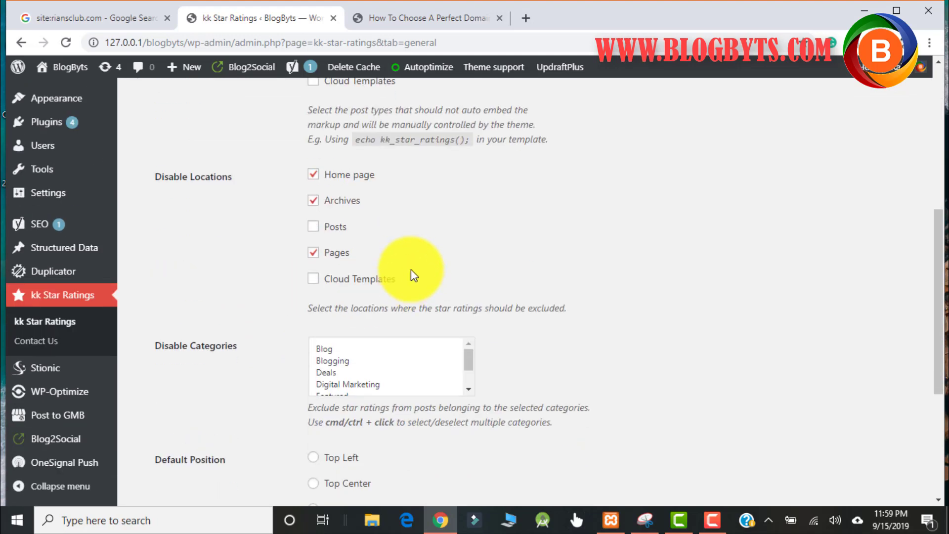
left_click(200, 416)
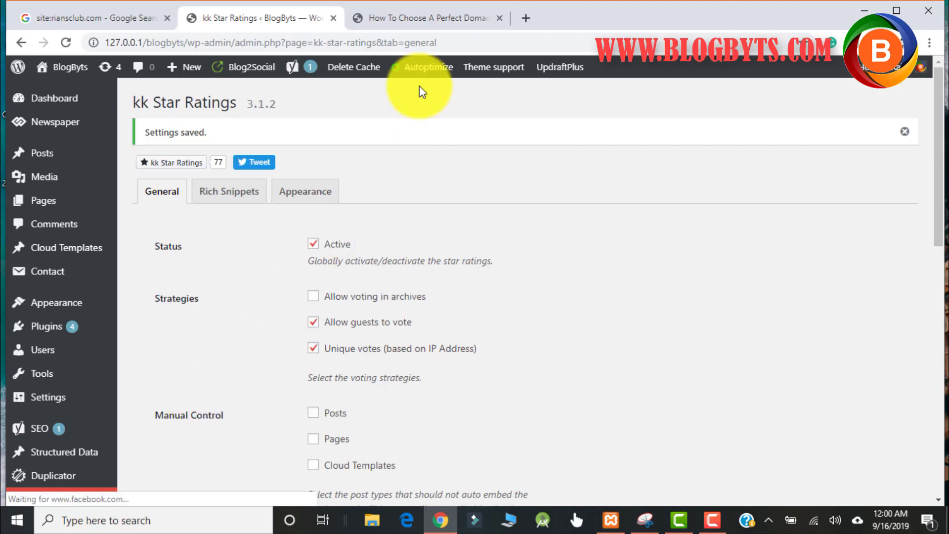
Reload the domain-name post and rate it five stars in the kk Star Ratings block (5.0, one vote)
left_click(404, 17)
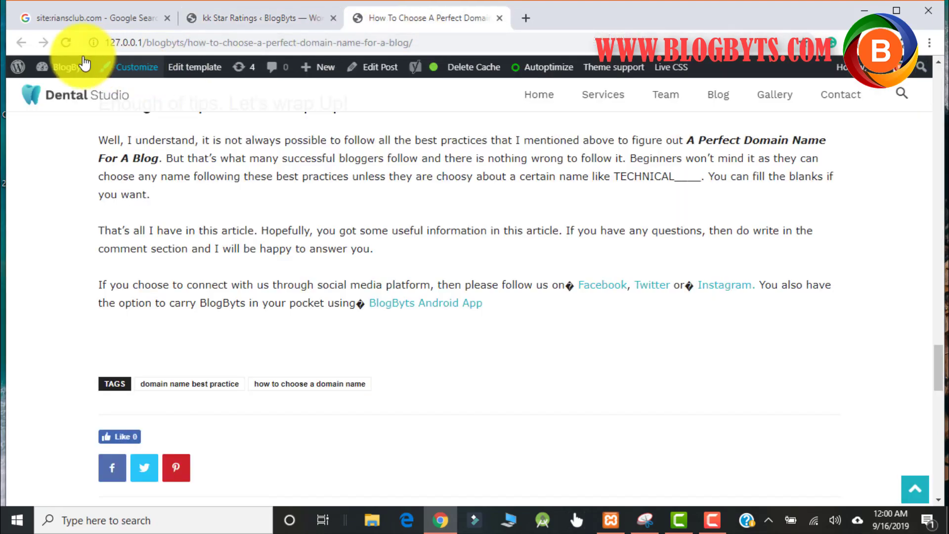
left_click(67, 43)
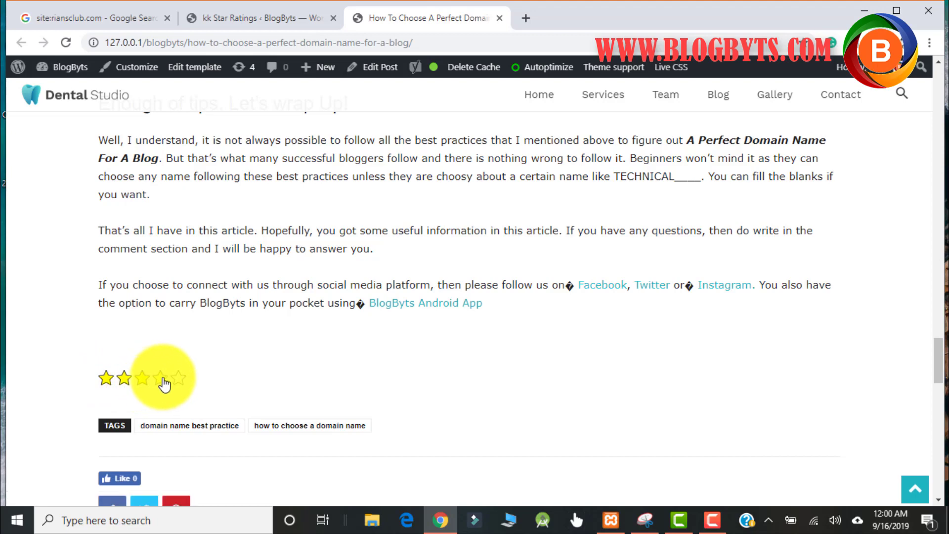
left_click(125, 378)
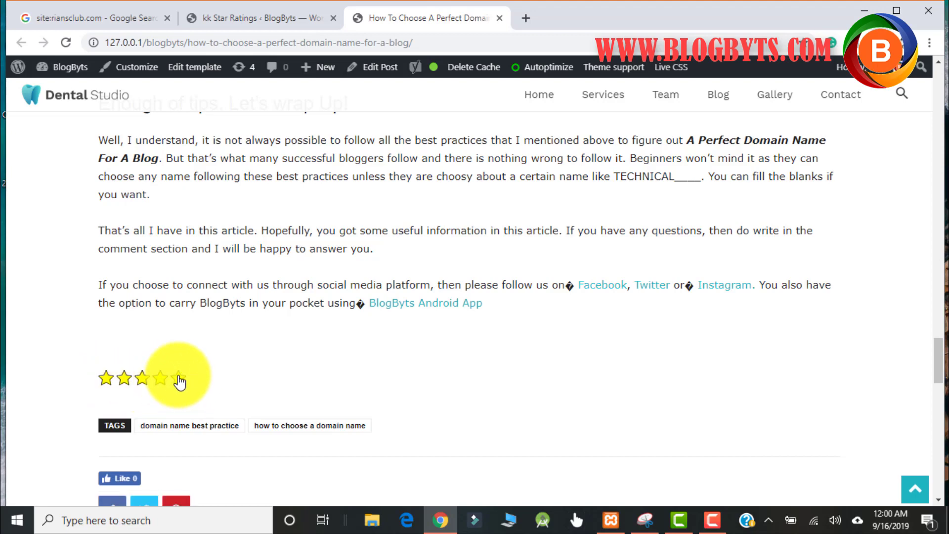
left_click(179, 378)
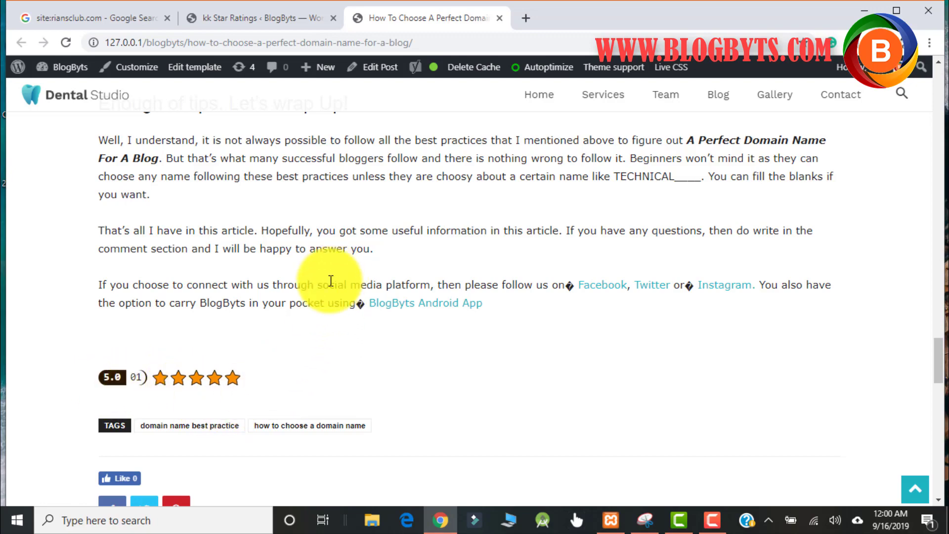
scroll(330, 280, "up", 10)
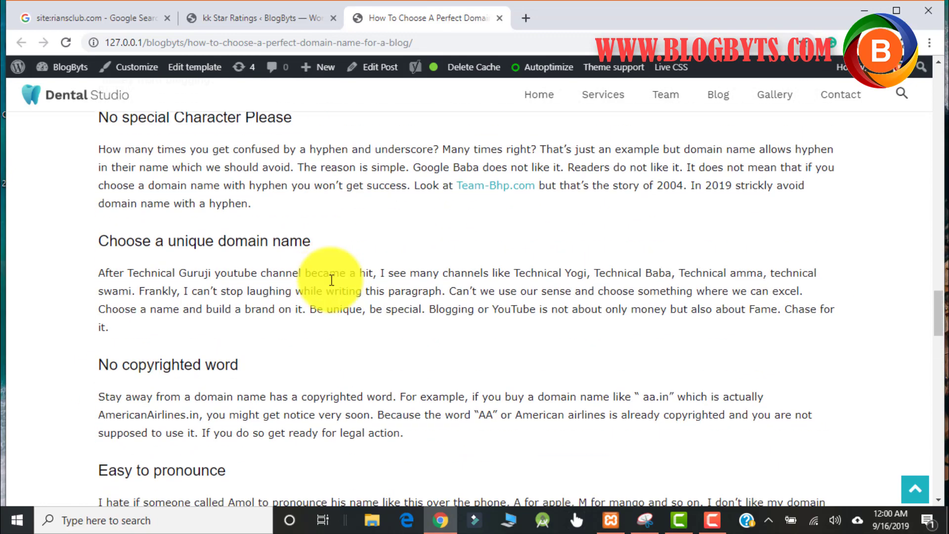
scroll(330, 280, "down", 10)
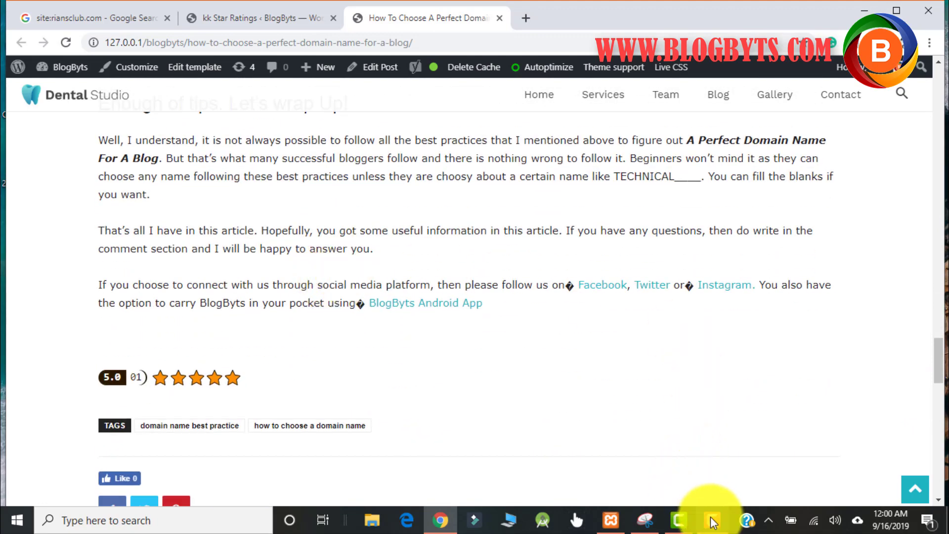
mouse_move(712, 520)
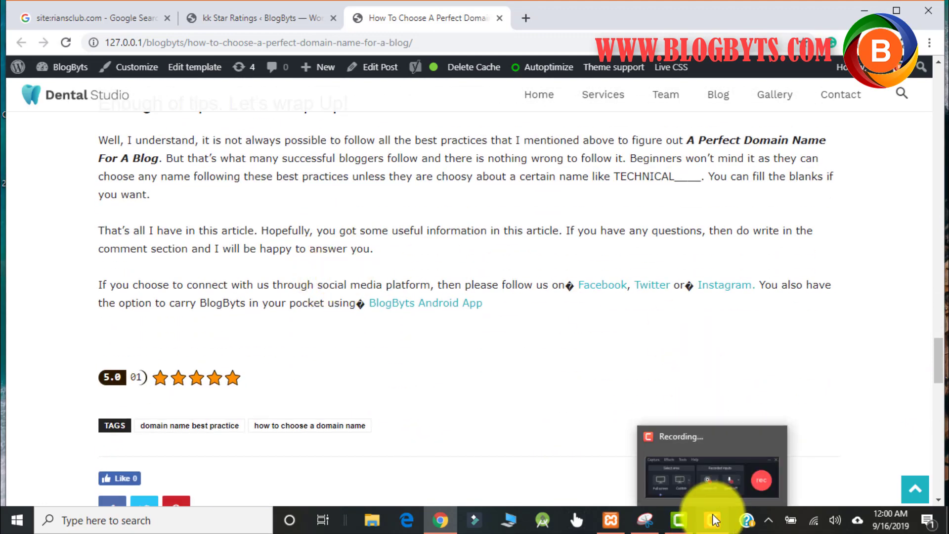
left_click(722, 465)
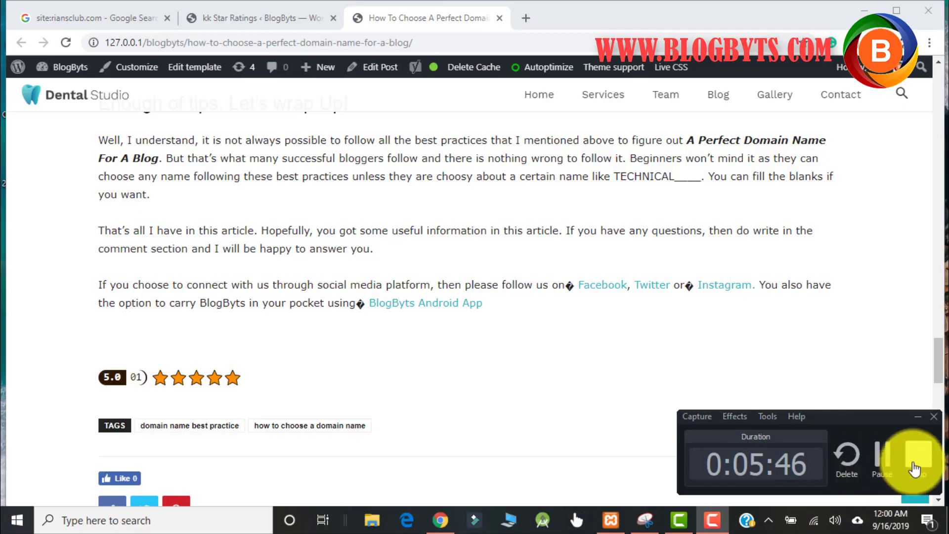